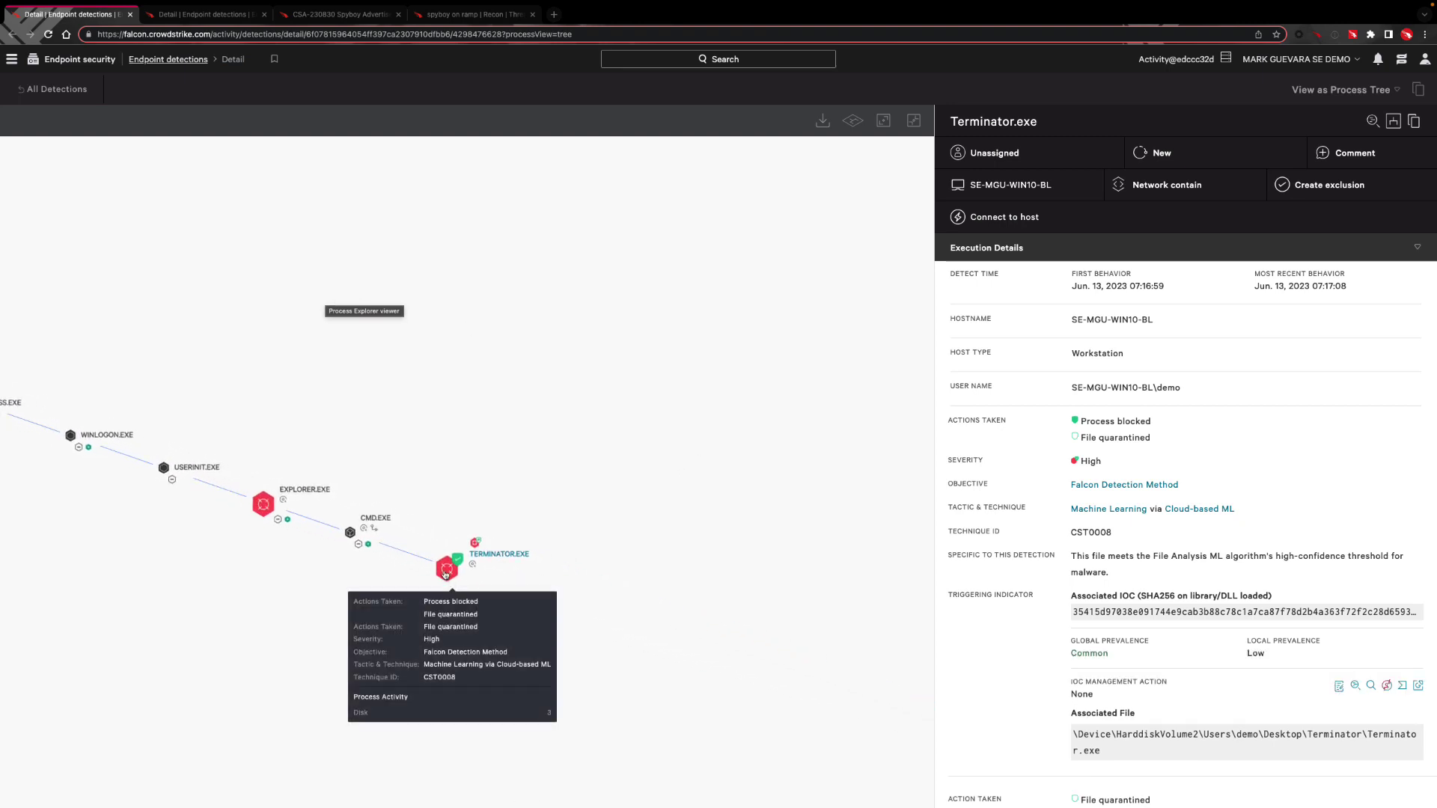
# - Zoom to the TERMINATOR.EXE node and review its AI Powered IOA via Malicious File detection
pyautogui.click(912, 133)
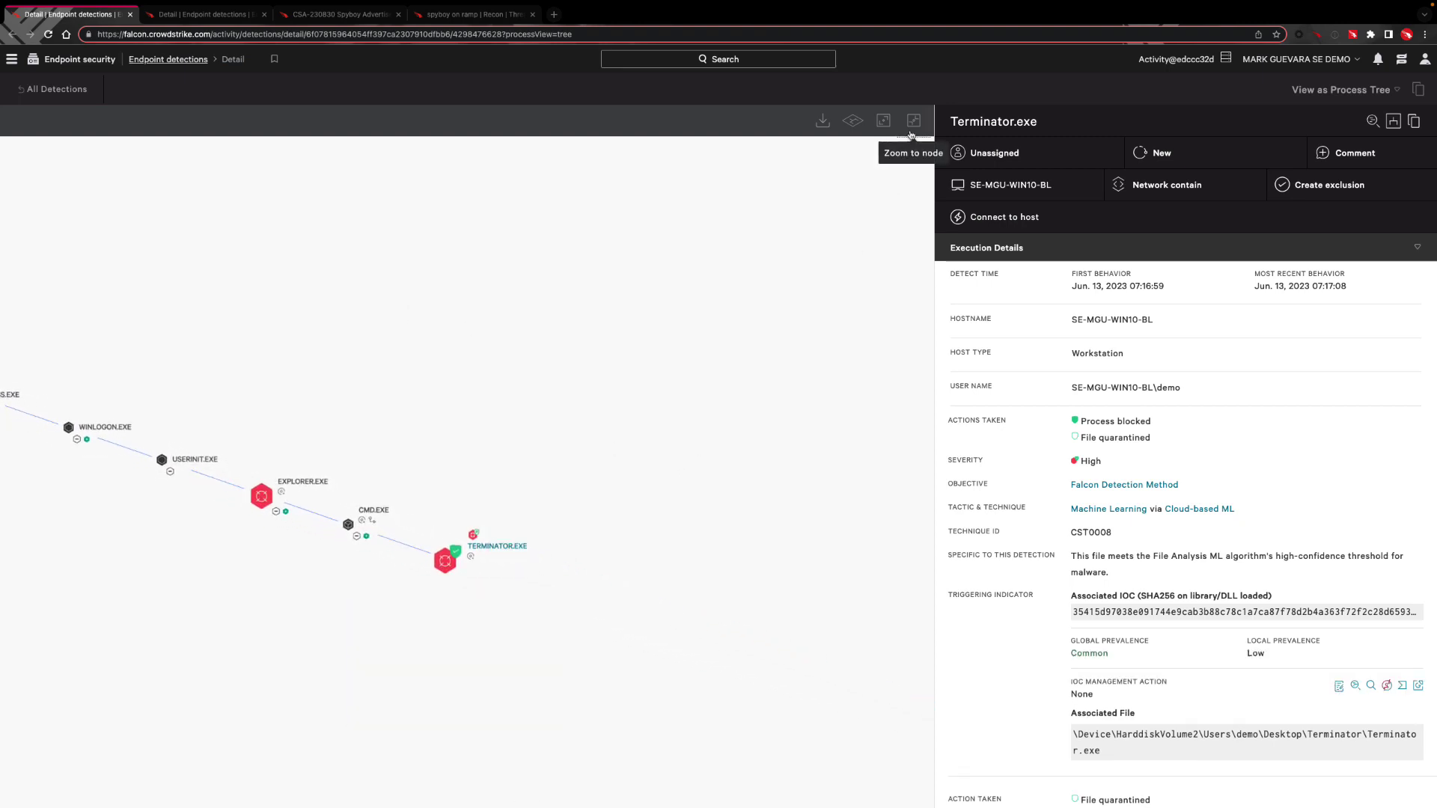
pyautogui.scroll(-6, 1190, 686)
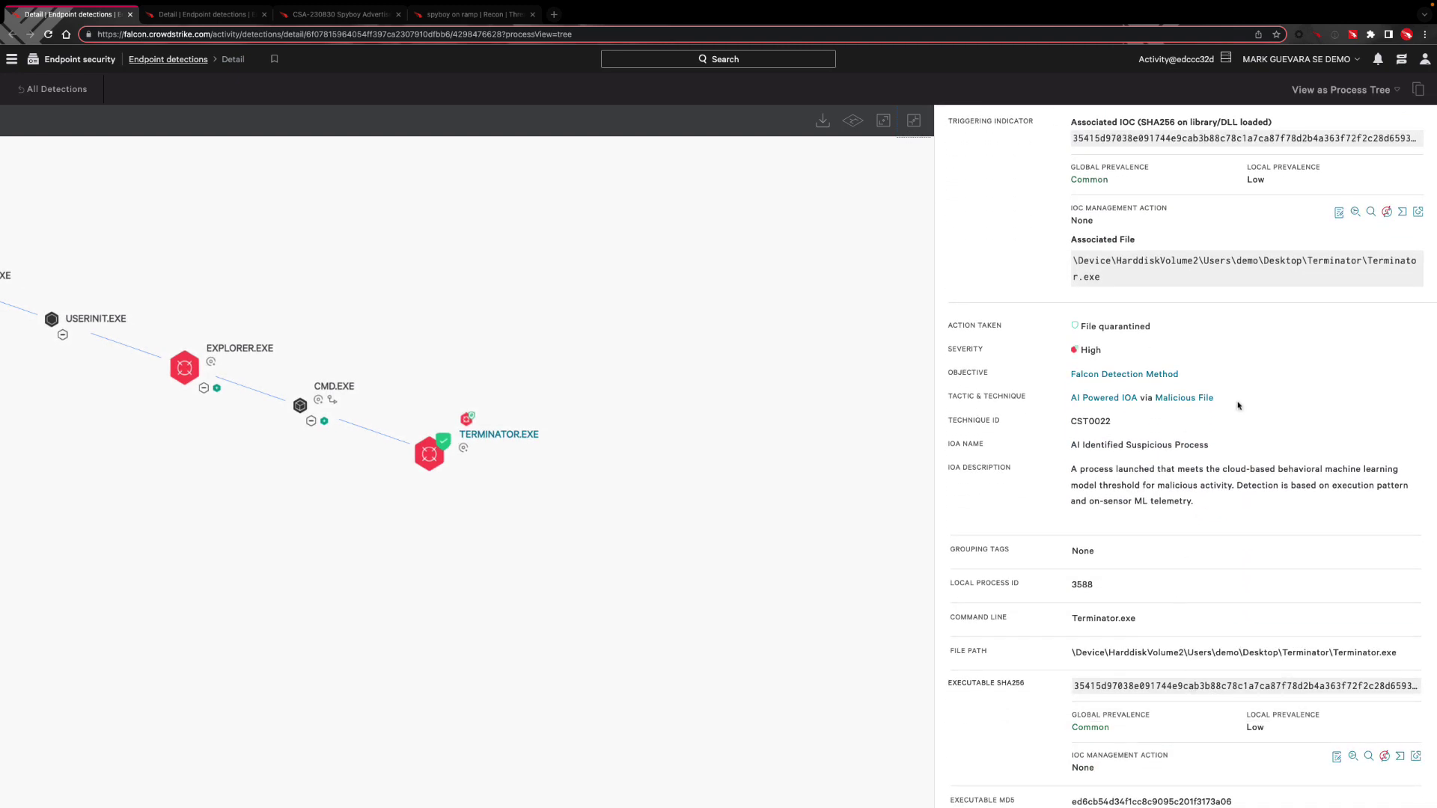
pyautogui.moveTo(1216, 399); pyautogui.dragTo(1060, 402)
pyautogui.click(1165, 431)
# - Review the four evasive sandbox risk findings, then reveal NET.EXE and BCDEDIT.EXE under CMD.EXE
pyautogui.scroll(-5, 1164, 432)
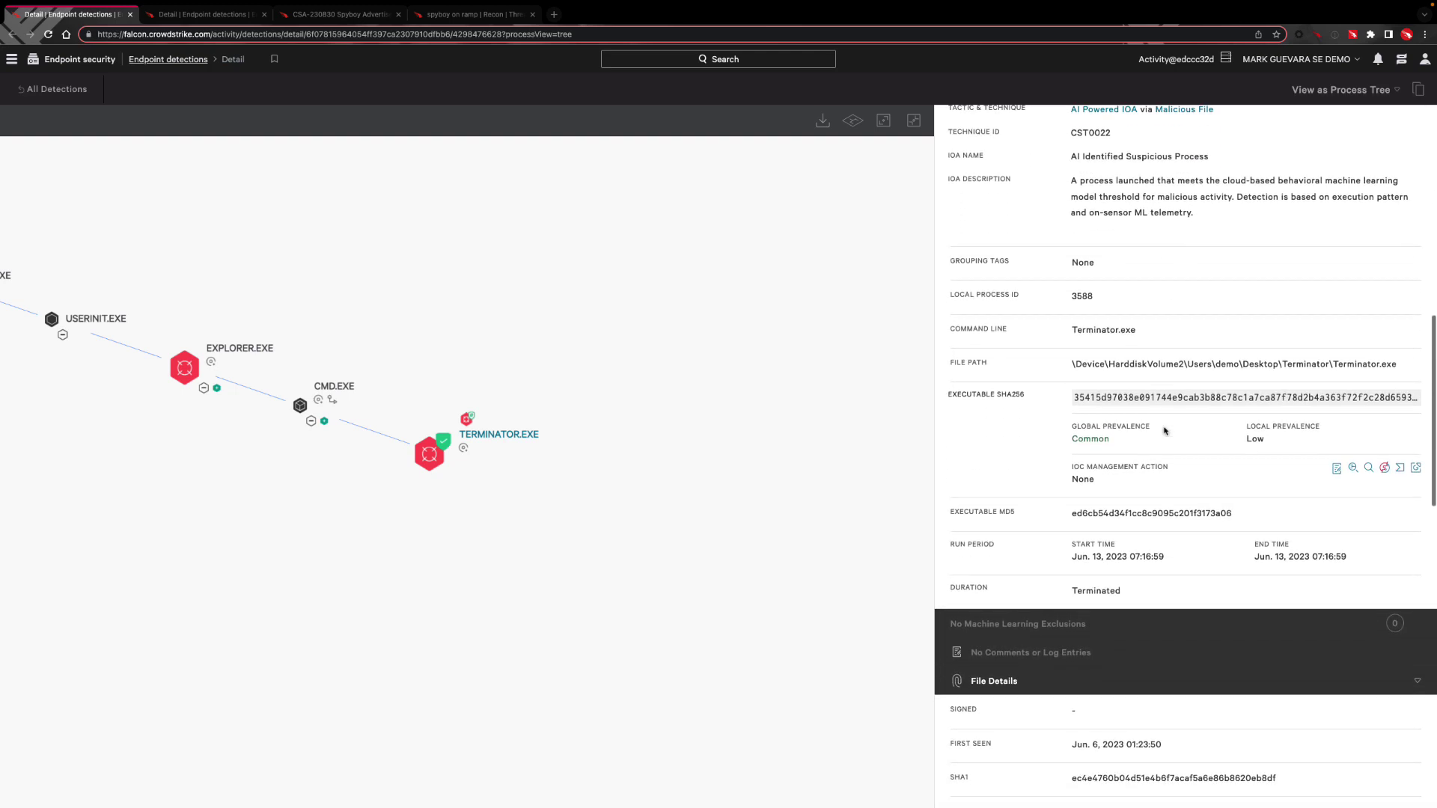
pyautogui.scroll(-7, 1164, 431)
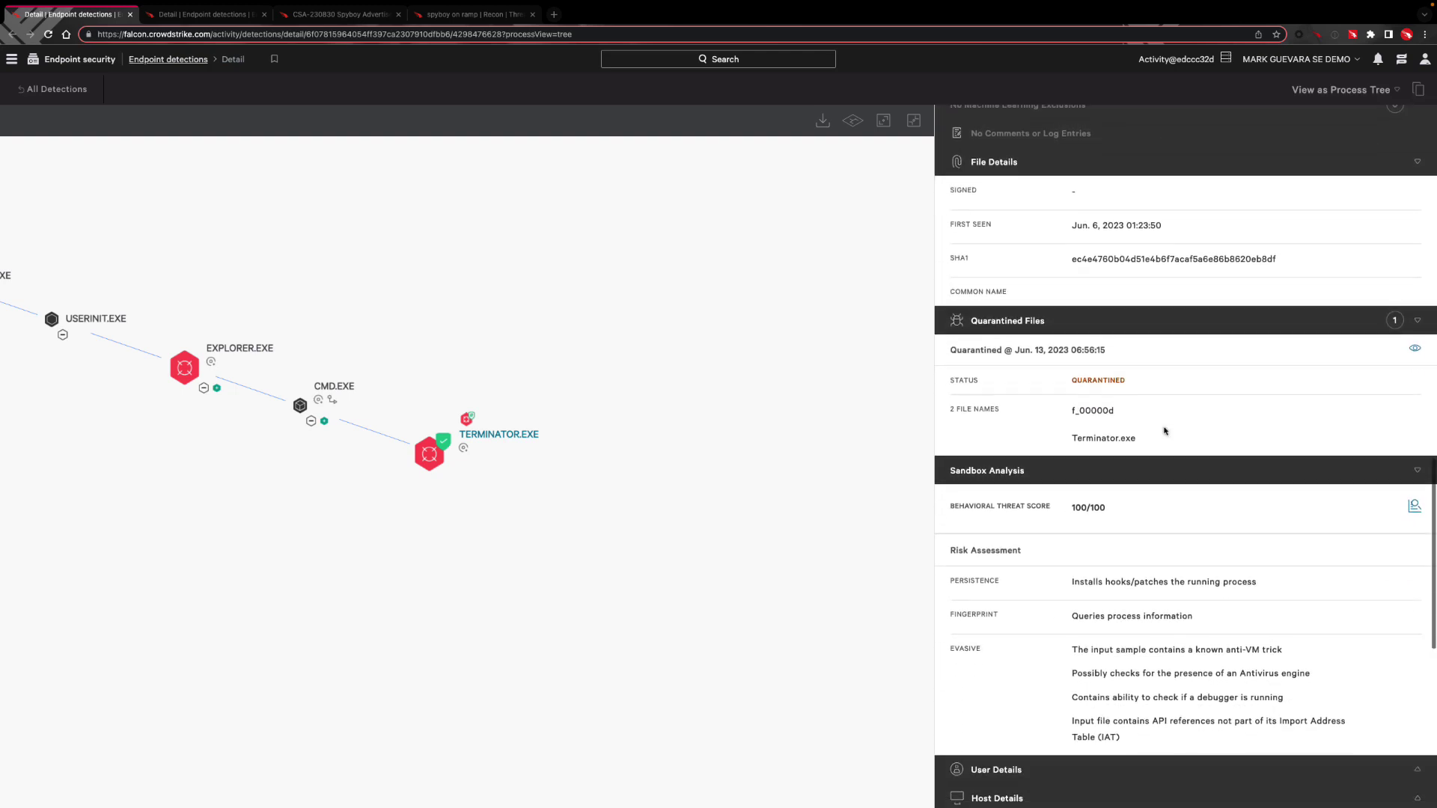
pyautogui.scroll(-3, 1164, 431)
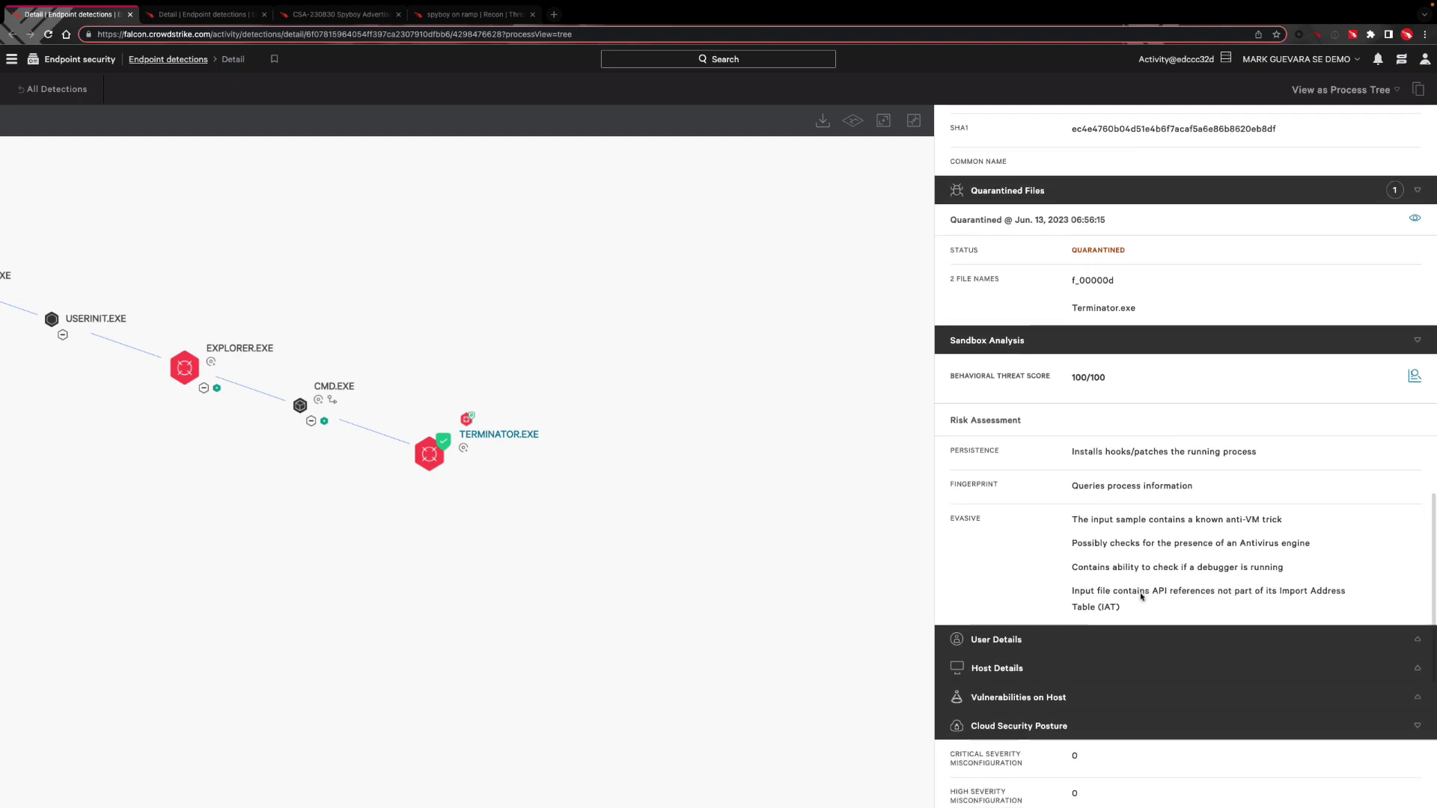
pyautogui.moveTo(1134, 607); pyautogui.dragTo(1064, 459)
pyautogui.click(1064, 461)
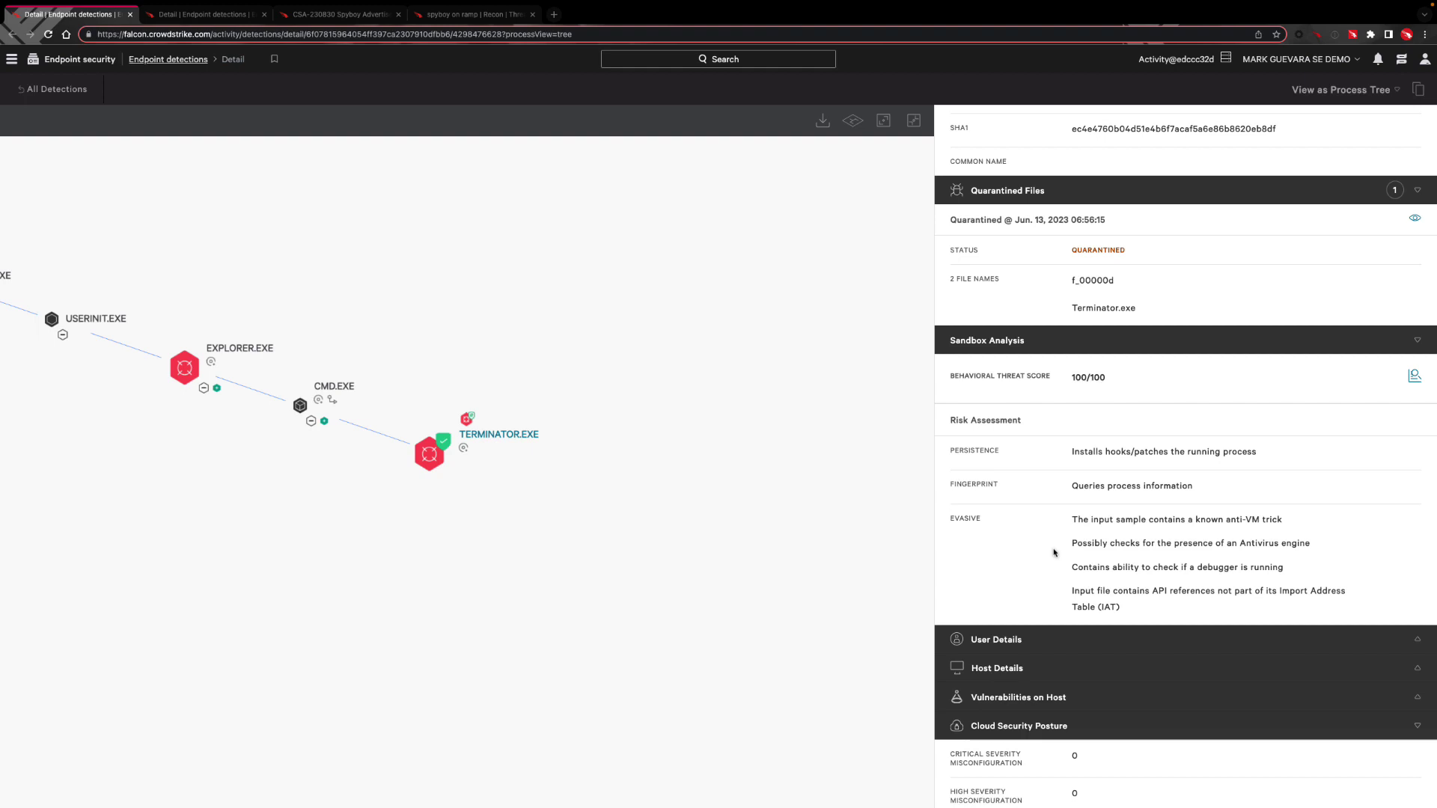
pyautogui.click(324, 423)
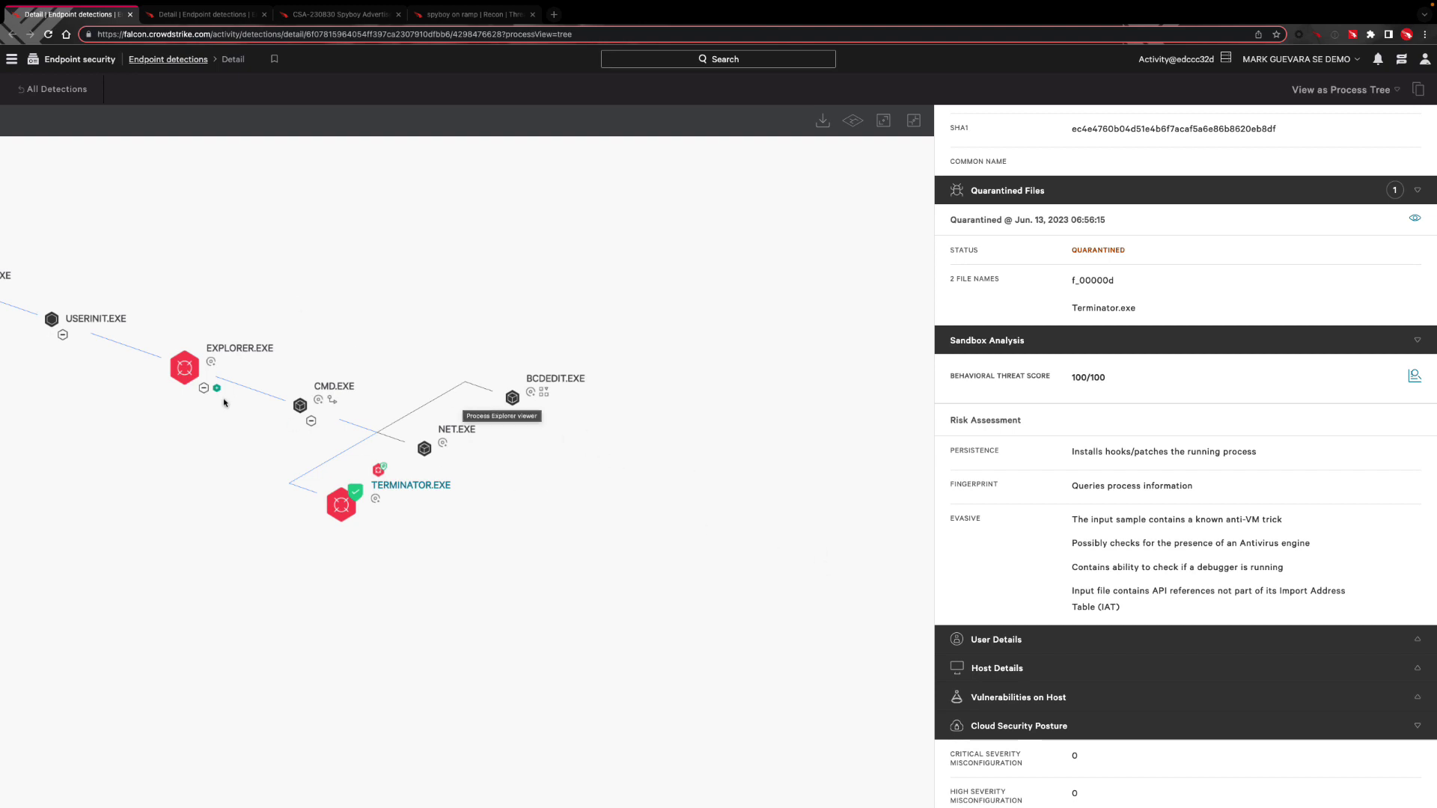
# - Expand EXPLORER.EXE and review CMD.EXE's Process Operation command history under Disk activity
pyautogui.click(217, 389)
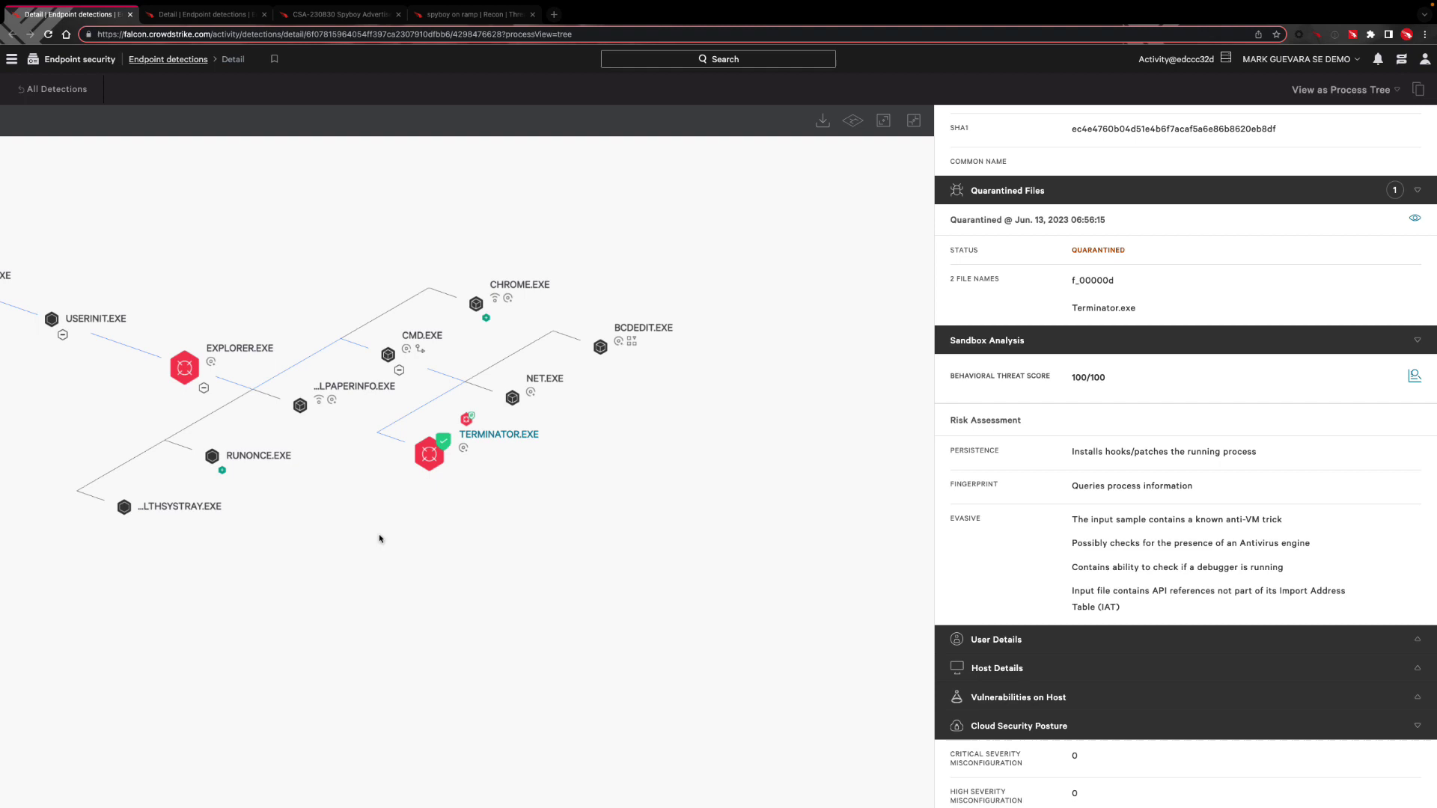
pyautogui.click(421, 351)
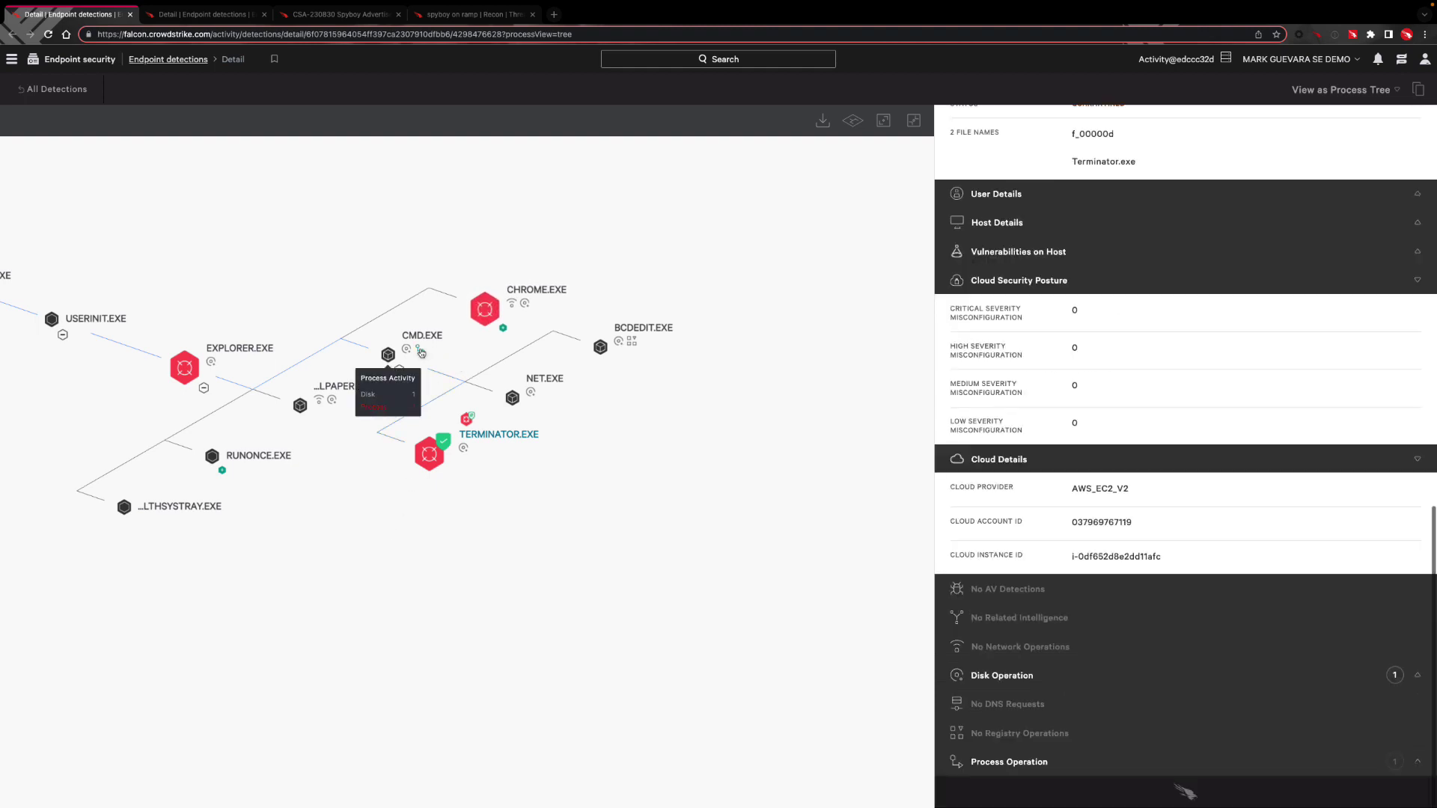
pyautogui.click(372, 406)
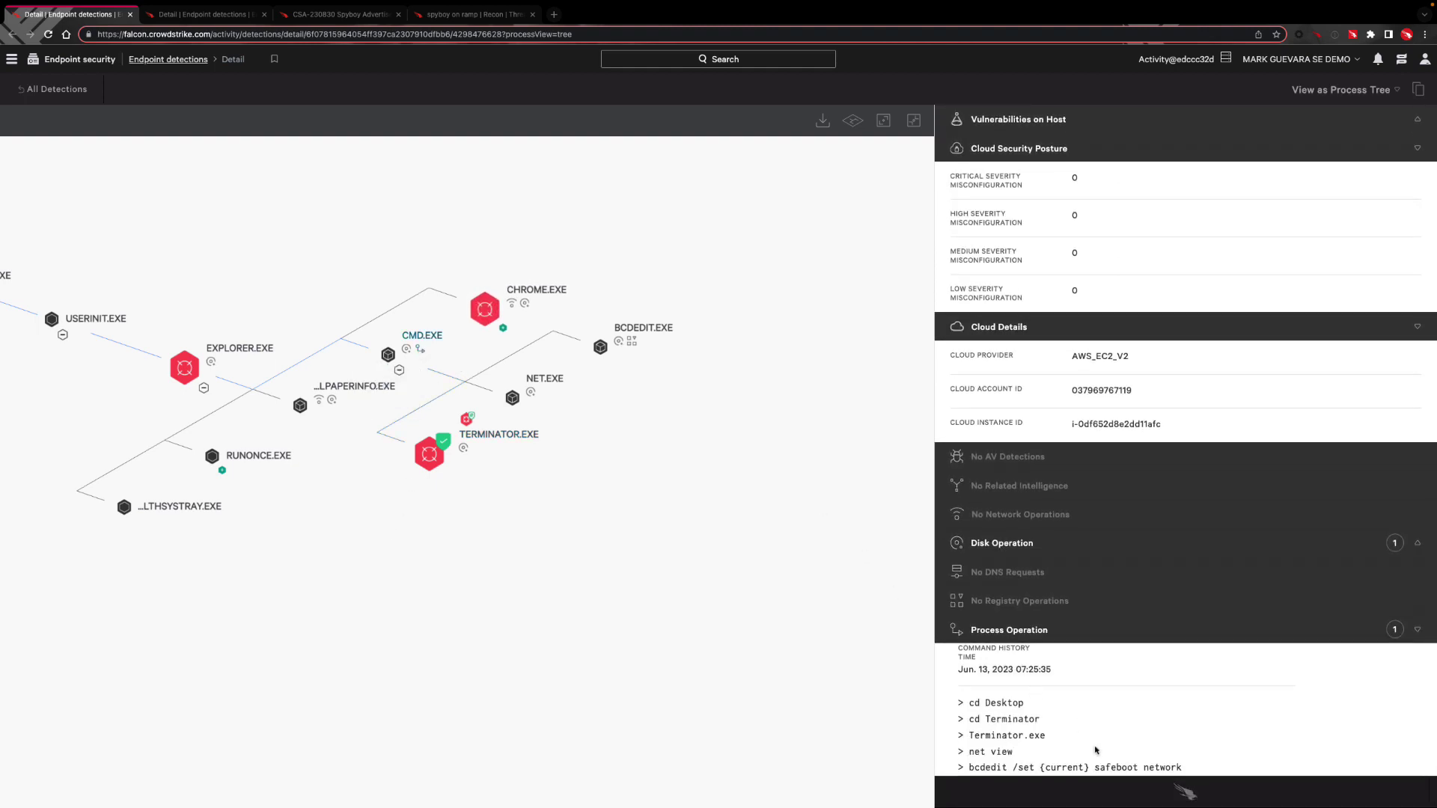
pyautogui.moveTo(1190, 772); pyautogui.dragTo(963, 700)
pyautogui.click(964, 700)
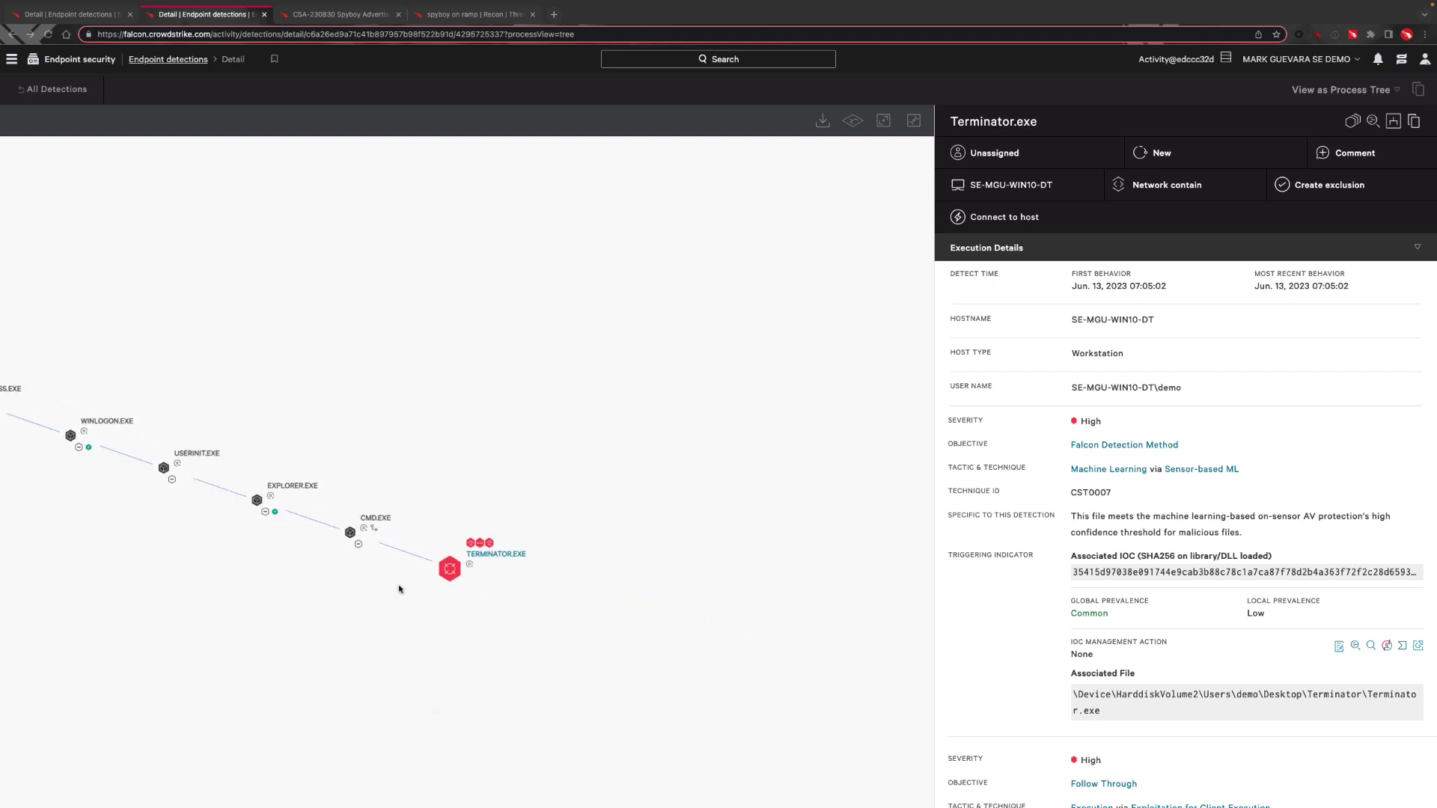
# - Expand the tree under EXPLORER.EXE and review the IOAs, including Defense Evasion via Impair Defenses
pyautogui.click(276, 517)
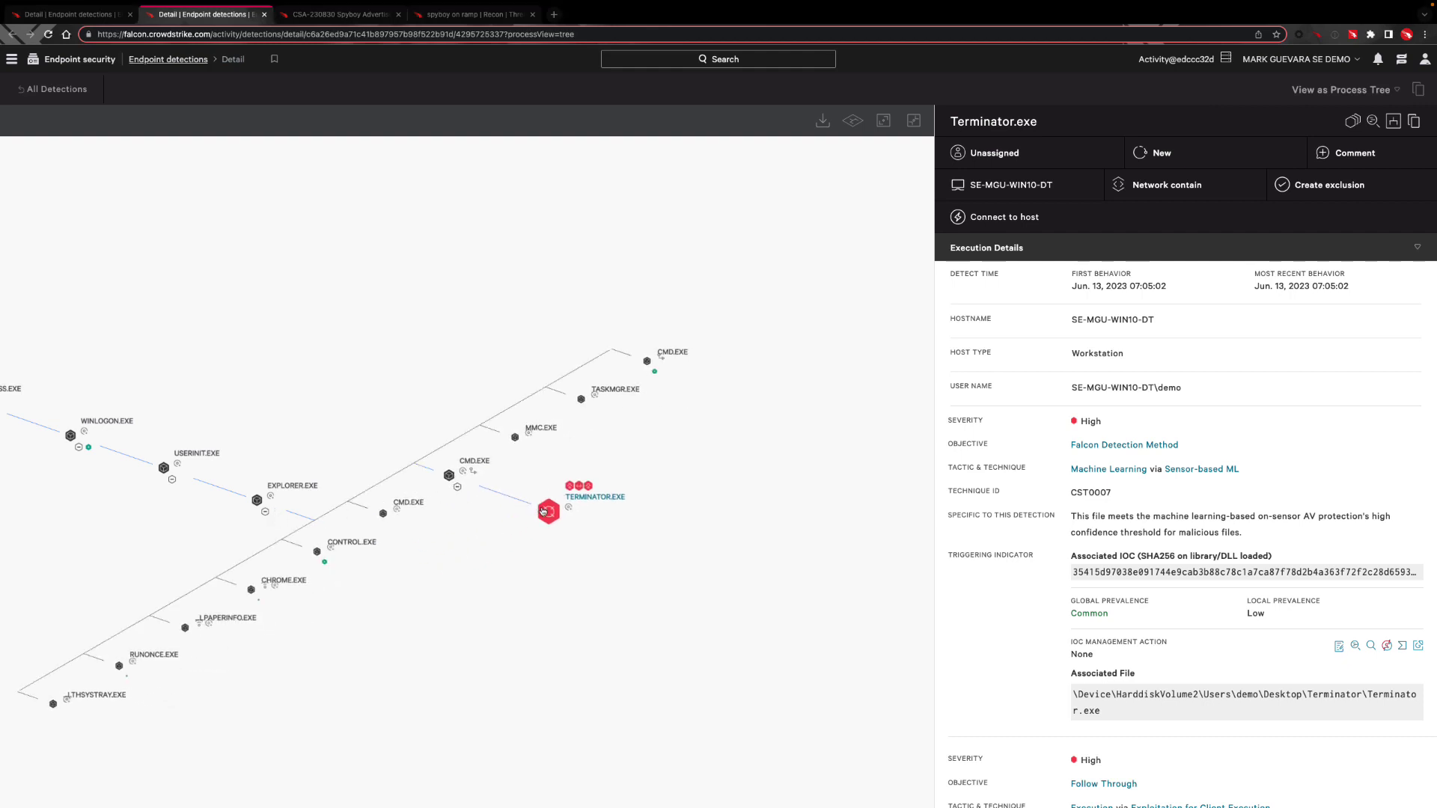
pyautogui.moveTo(549, 514)
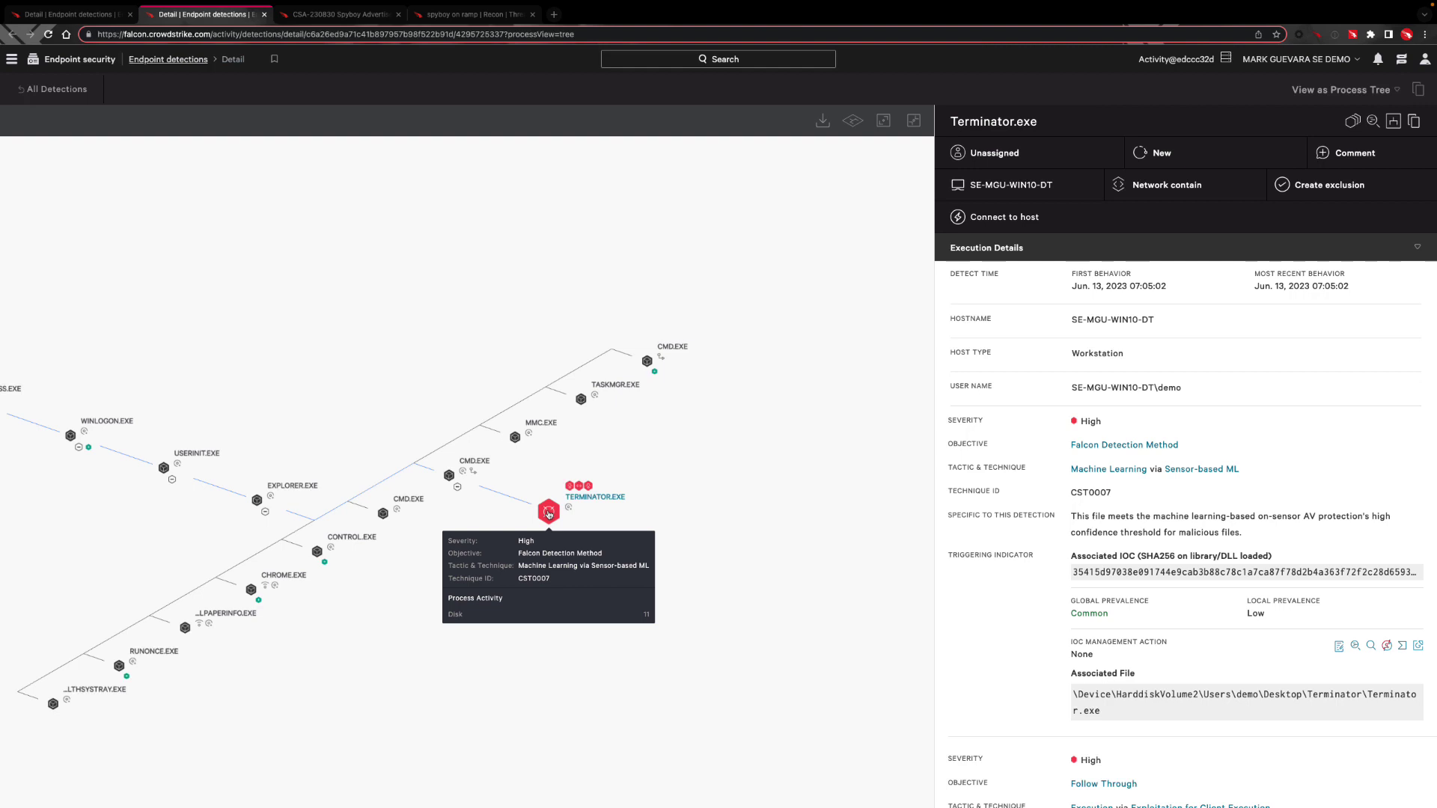
pyautogui.scroll(-4, 1044, 651)
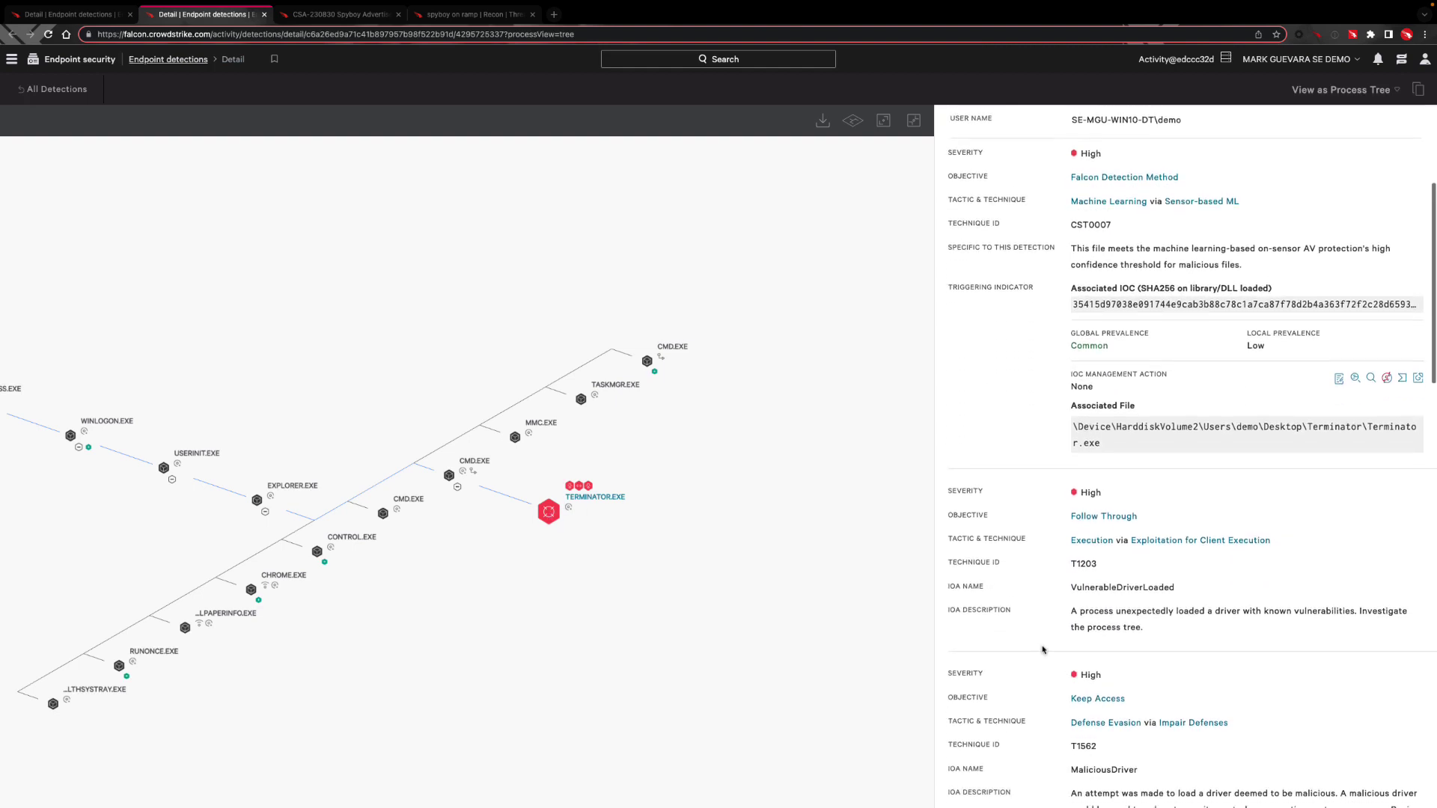
pyautogui.scroll(-4, 1044, 650)
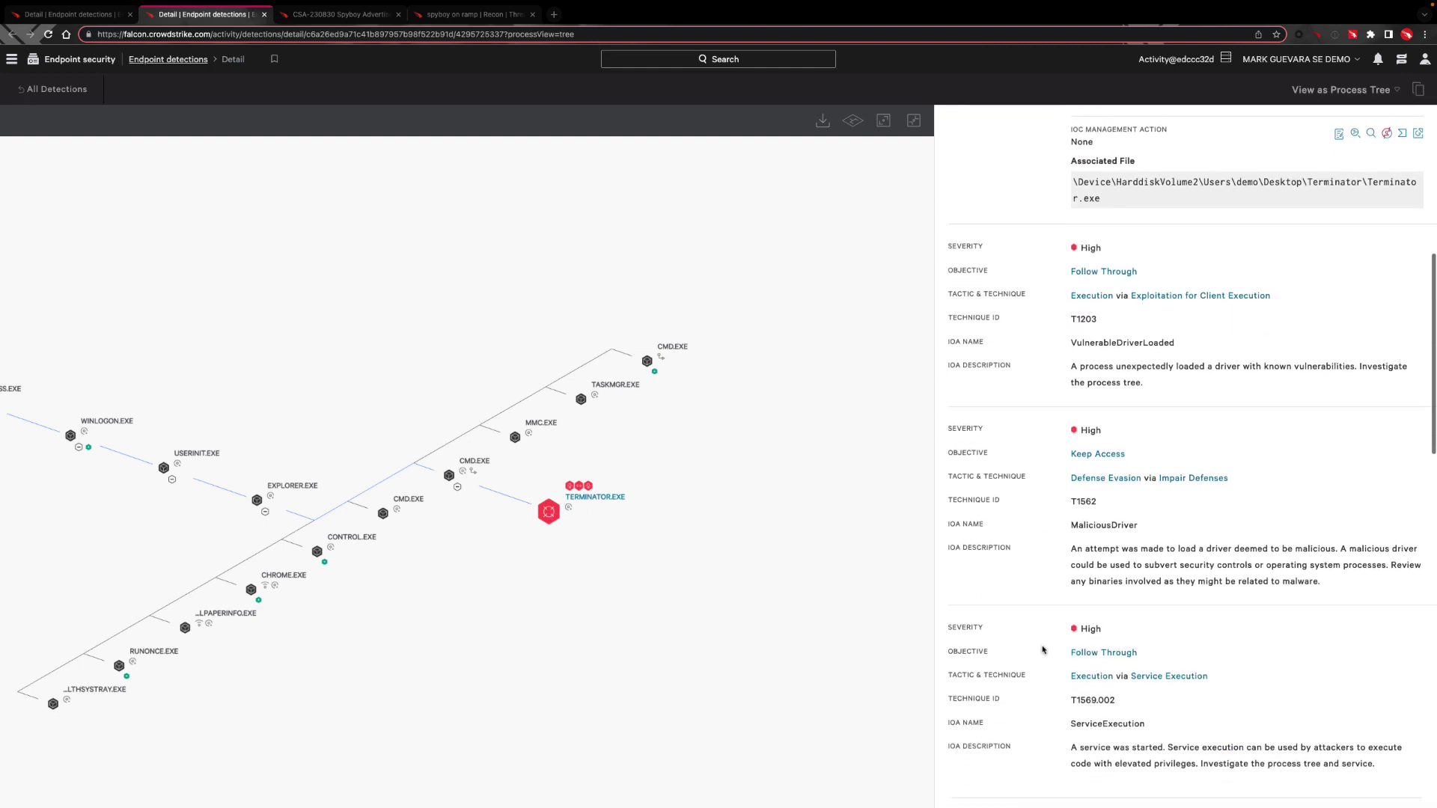
pyautogui.moveTo(1231, 419); pyautogui.dragTo(1070, 416)
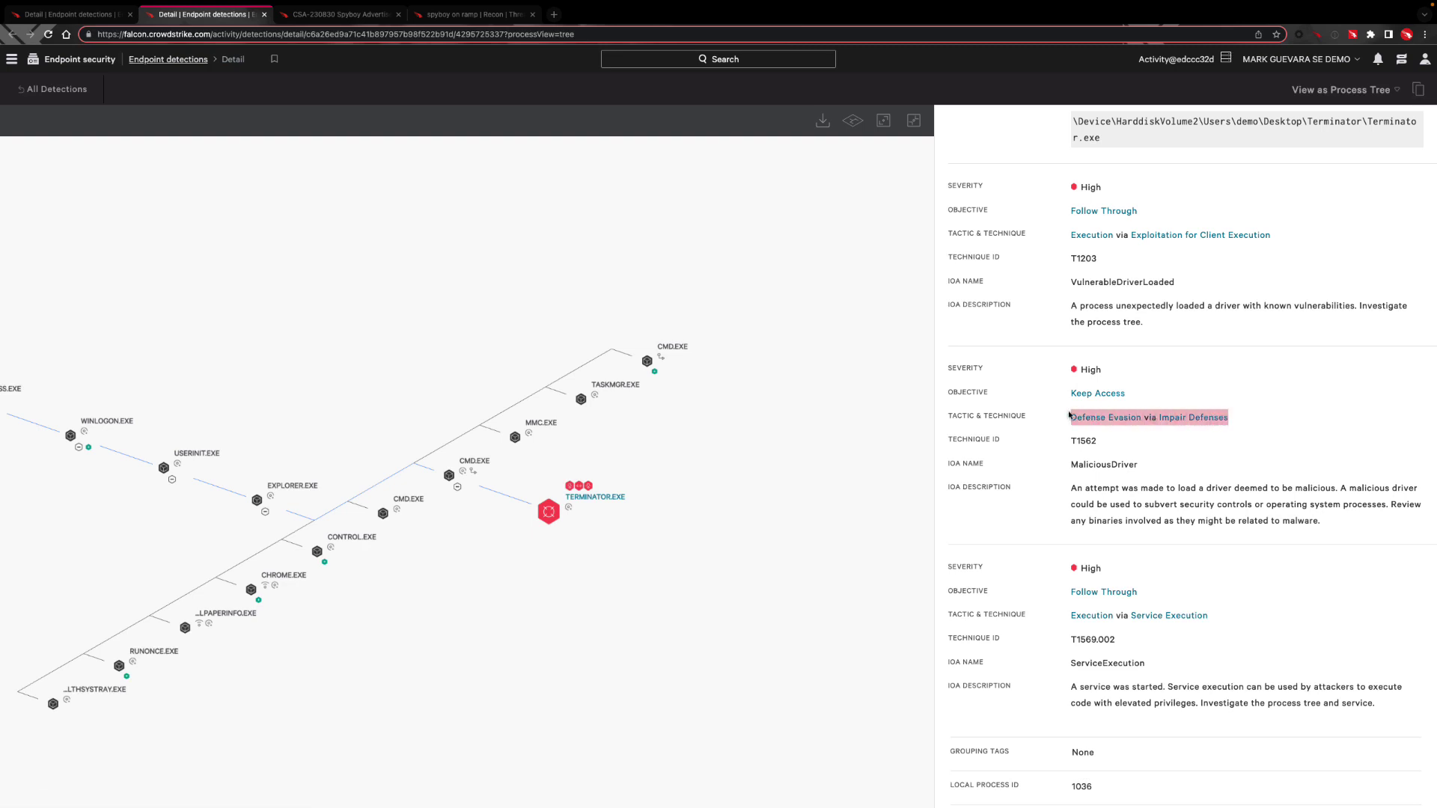
pyautogui.click(1214, 473)
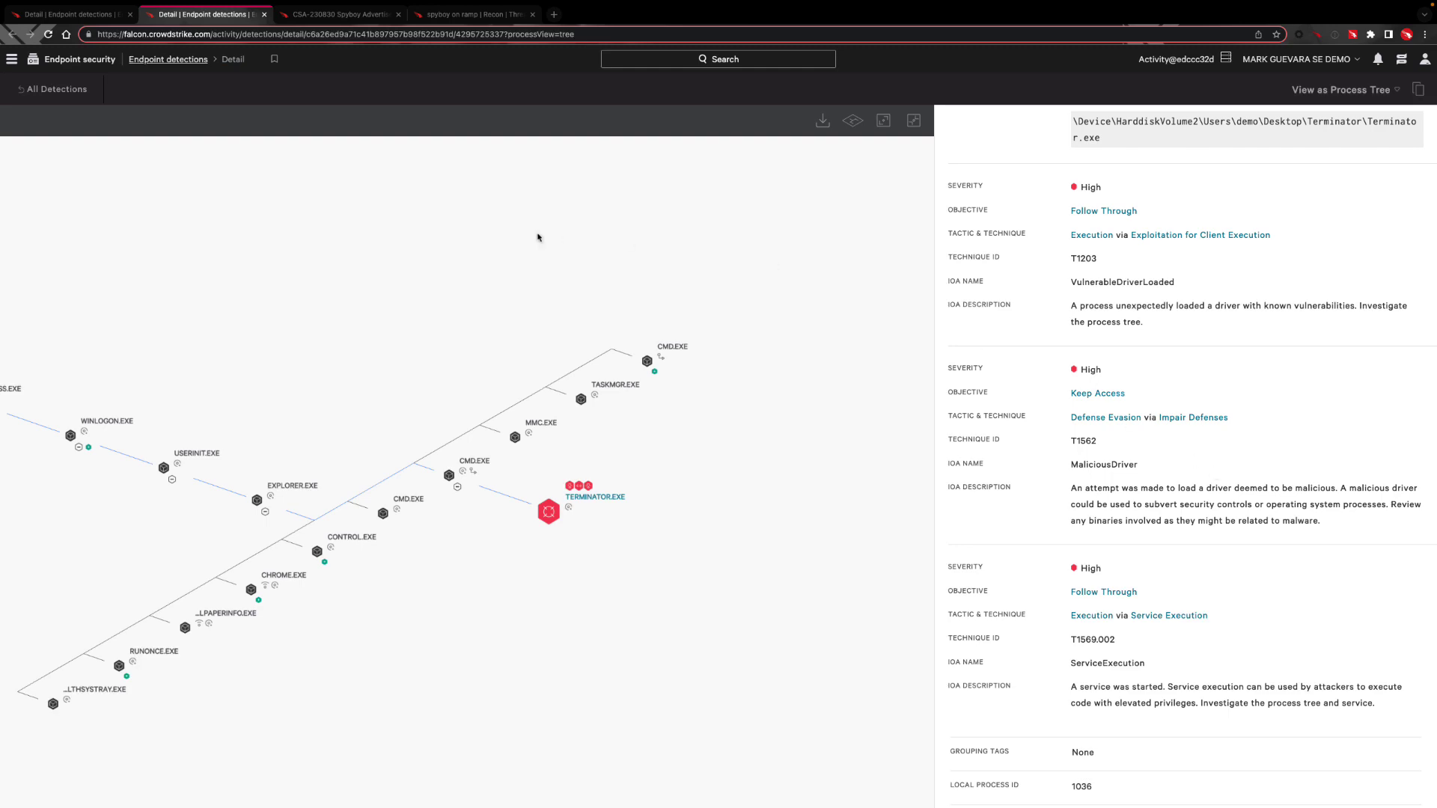
# - Switch to spyboy's ramp author page in Recon and scroll through its activity charts and posts
pyautogui.click(468, 16)
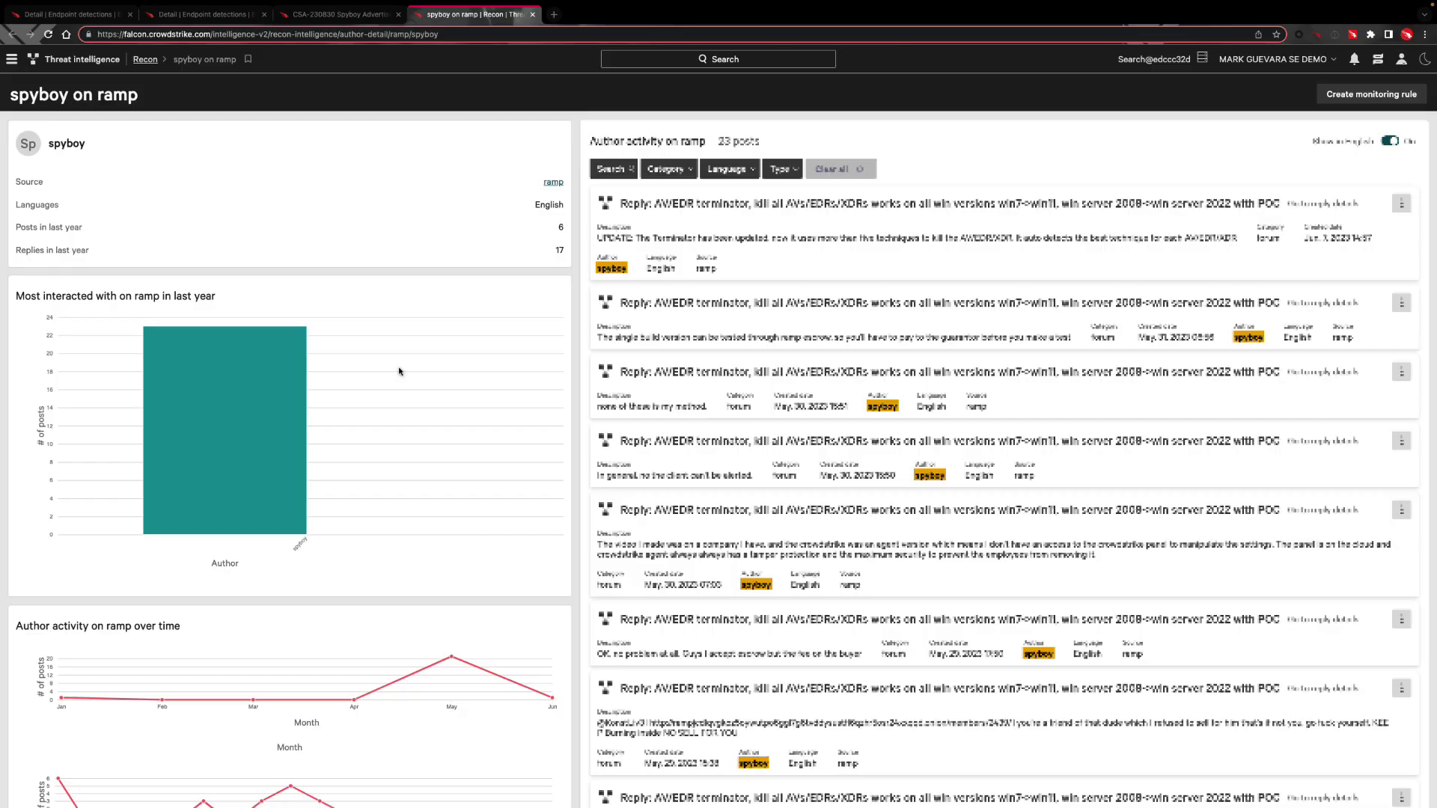
pyautogui.scroll(-1, 399, 372)
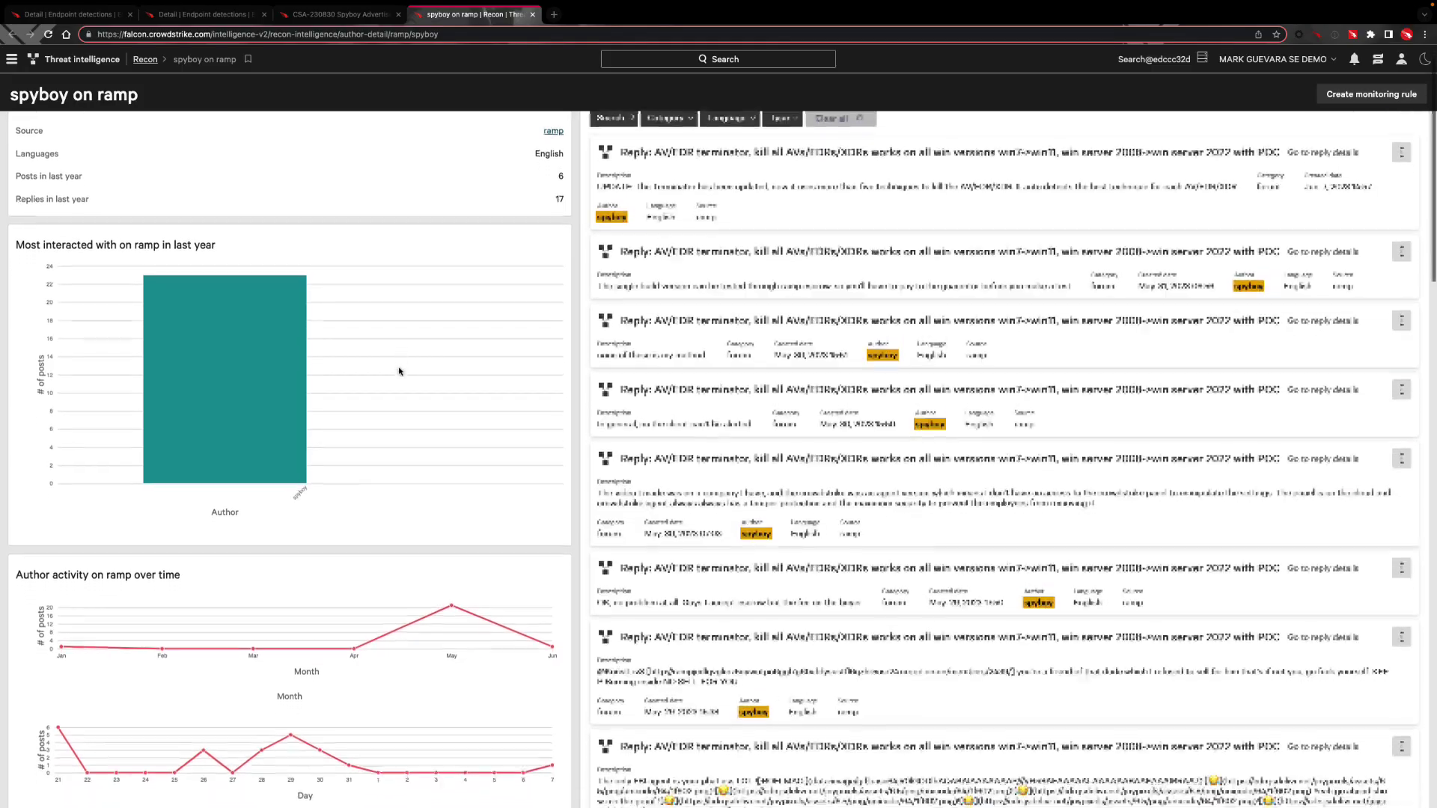
pyautogui.scroll(-1, 399, 371)
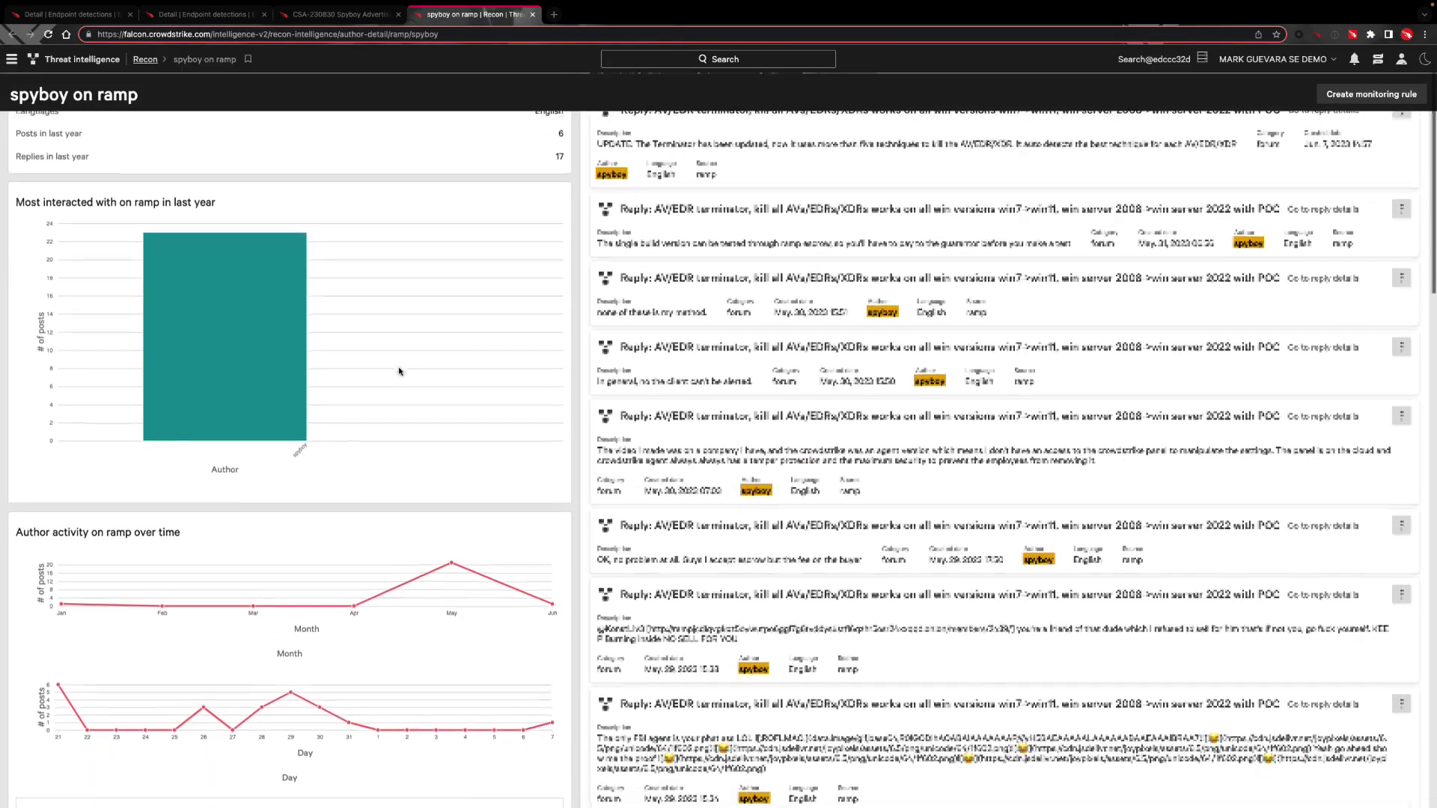
pyautogui.scroll(-1, 398, 372)
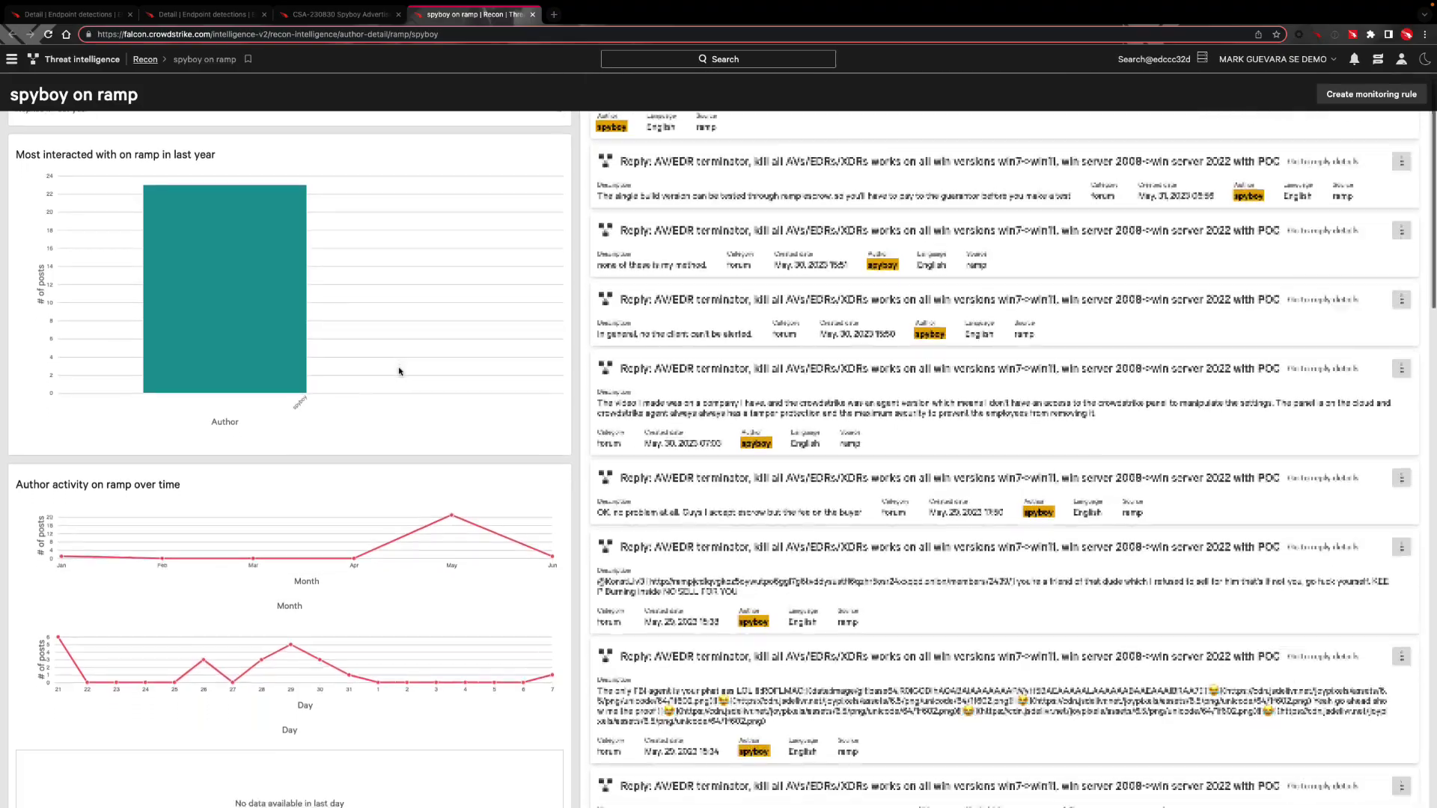
pyautogui.scroll(-2, 399, 371)
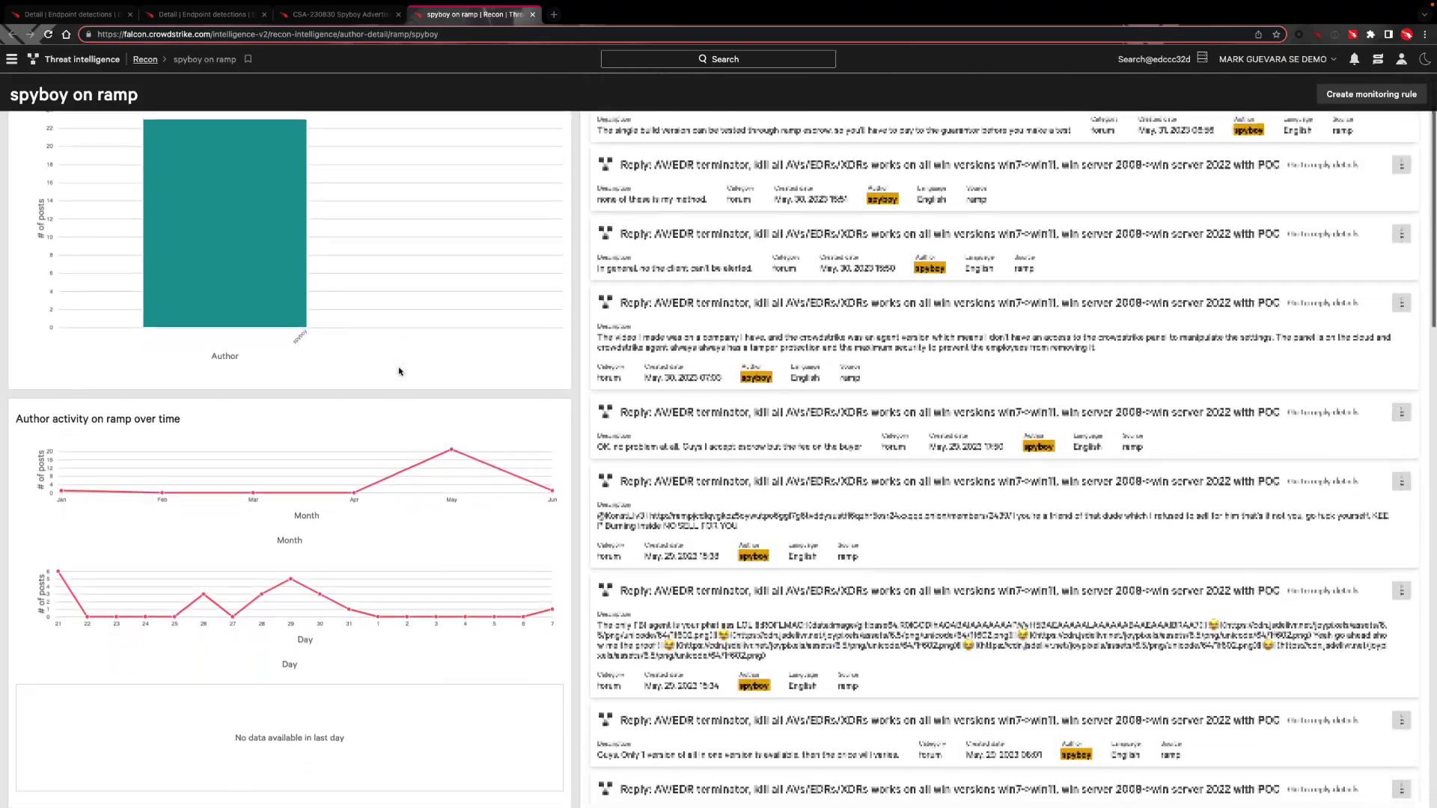
pyautogui.scroll(-2, 398, 371)
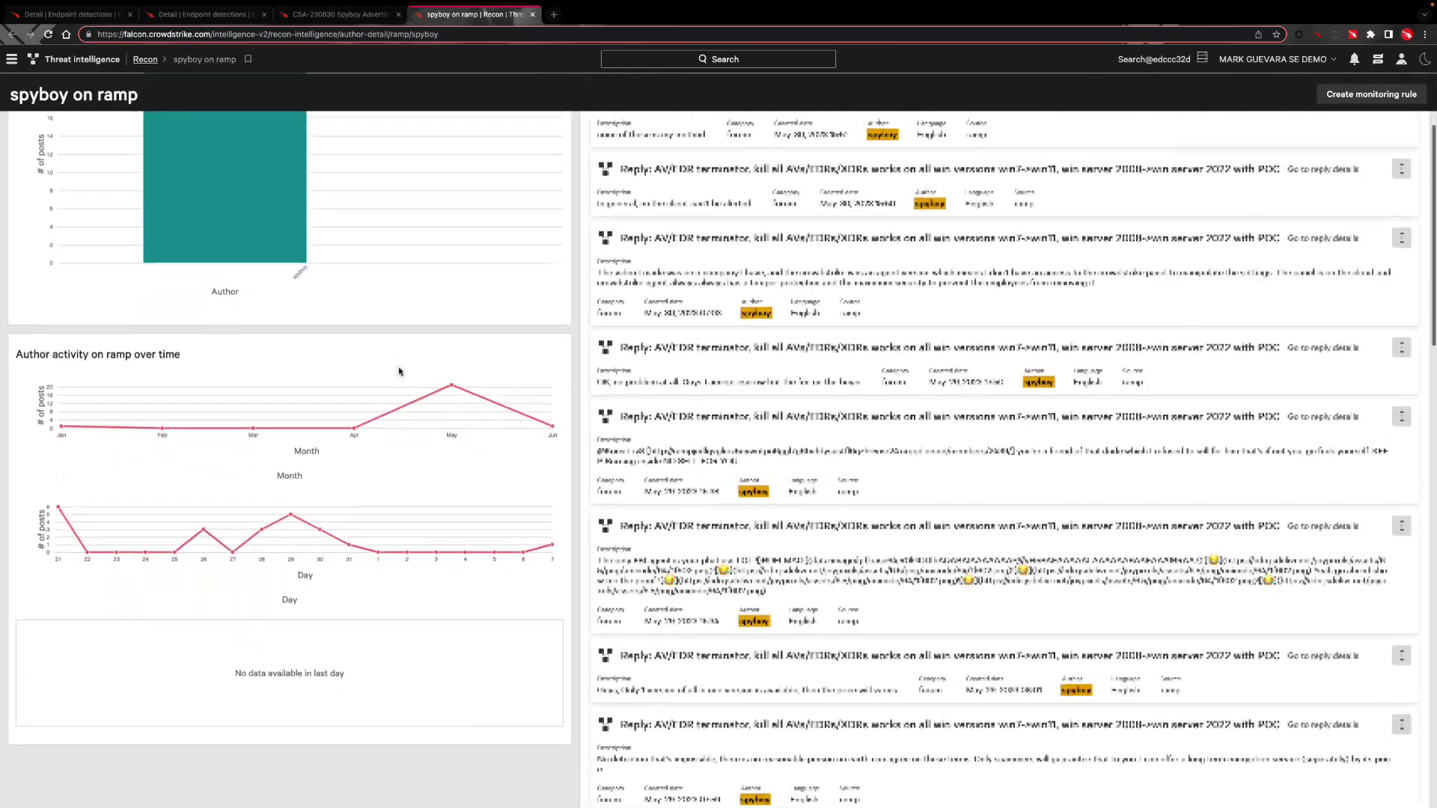
pyautogui.scroll(-2, 399, 372)
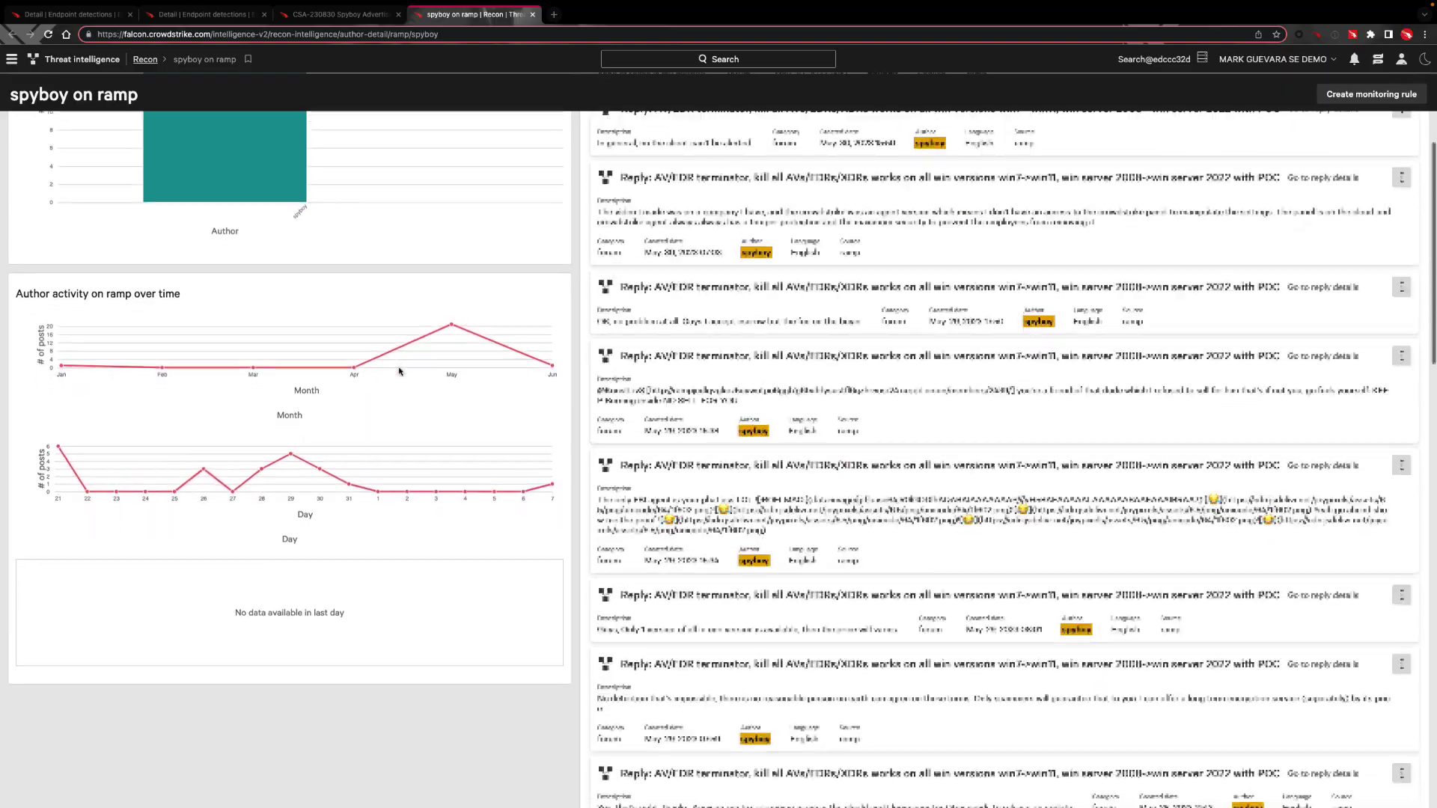
pyautogui.scroll(-2, 399, 371)
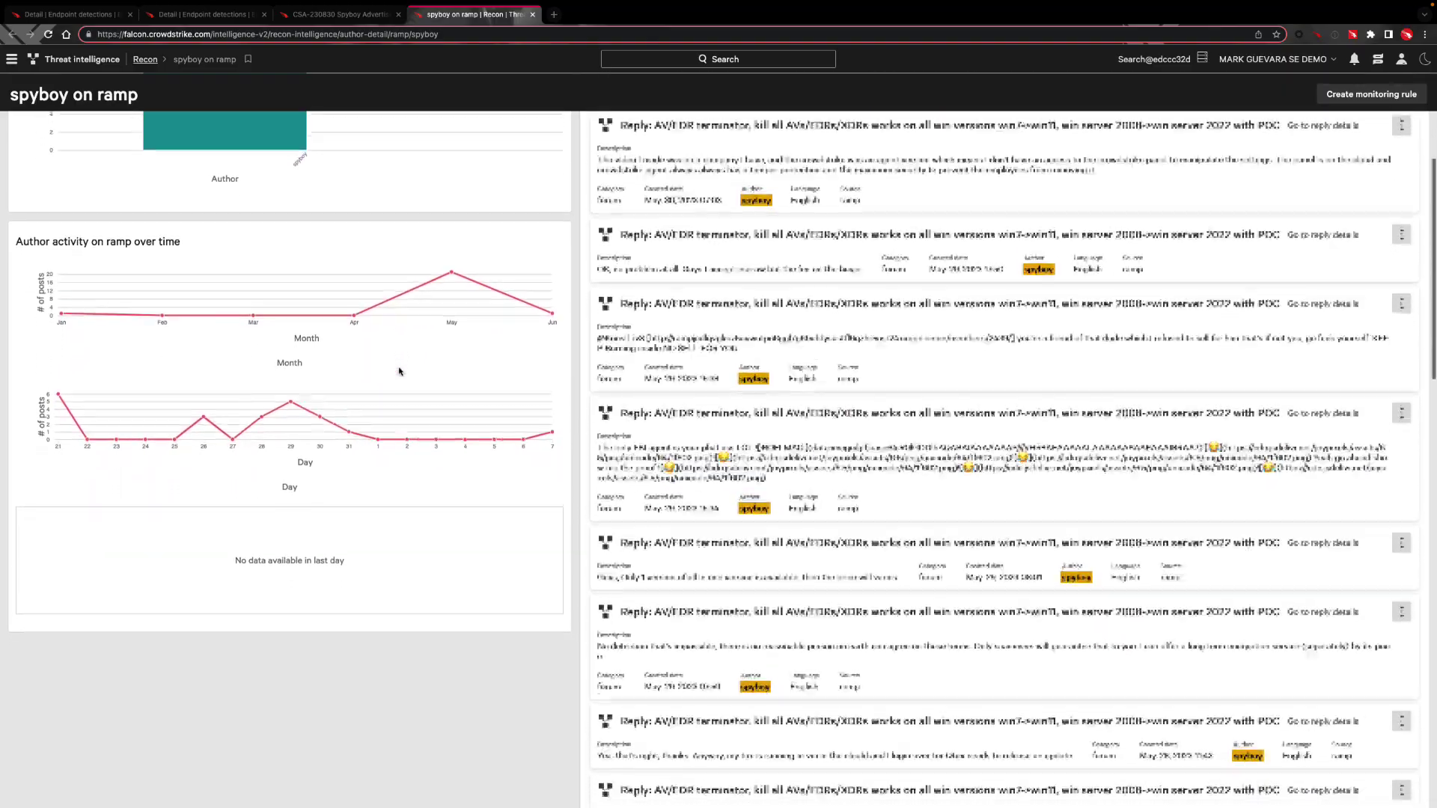
pyautogui.scroll(-2, 399, 372)
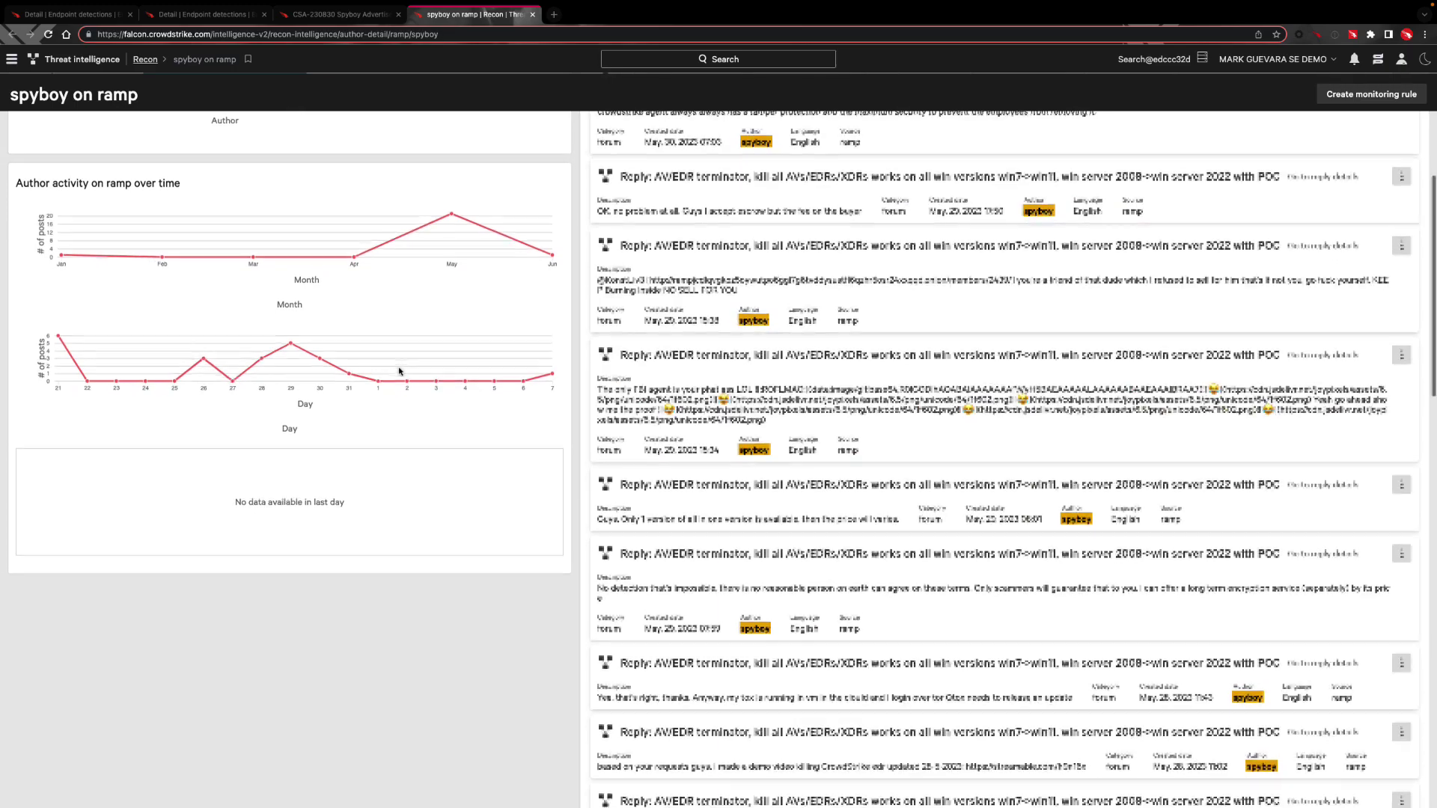
pyautogui.scroll(-1, 399, 371)
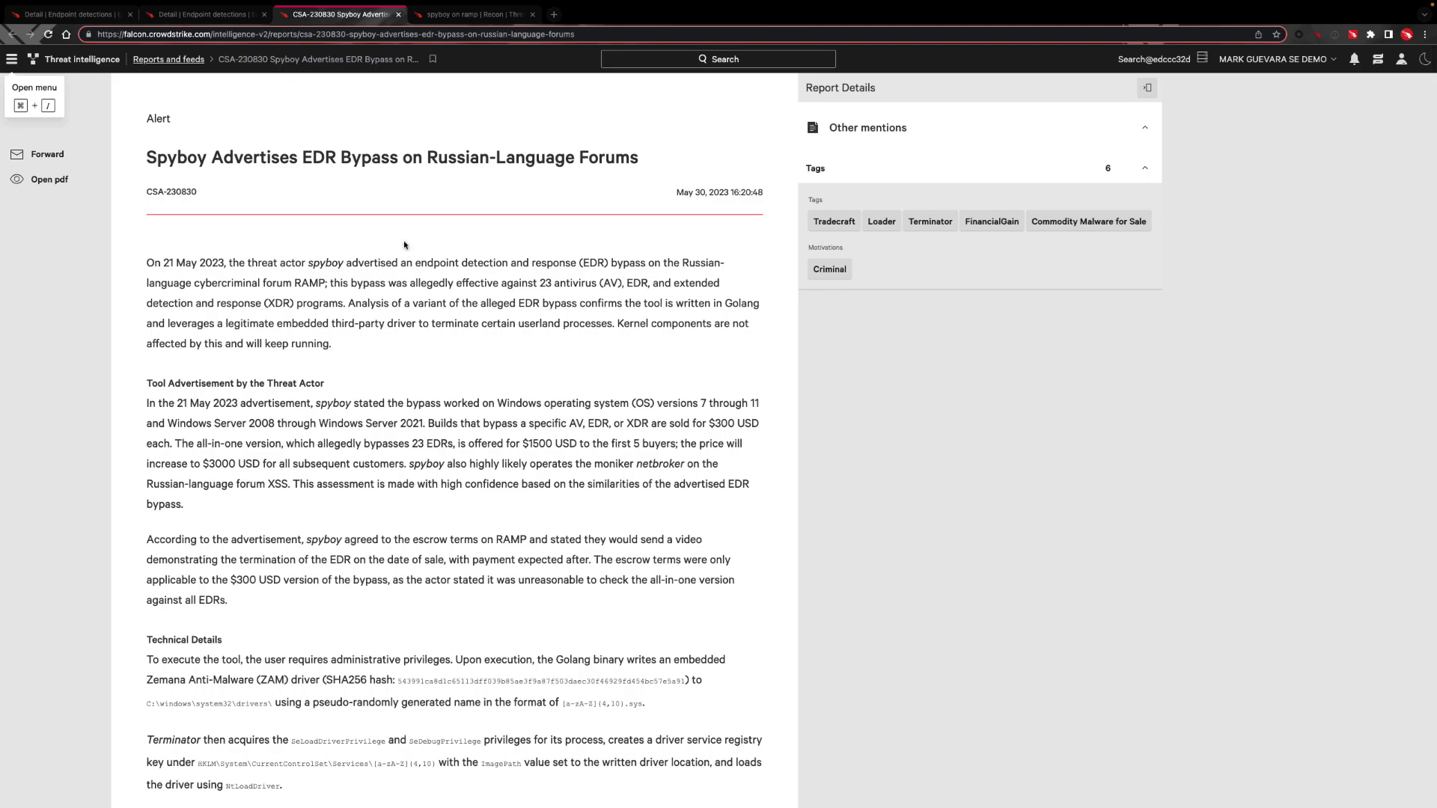
# - Scroll the CSA-230830 report past its assessment down to the Terminator YARA rule
pyautogui.scroll(-3, 404, 245)
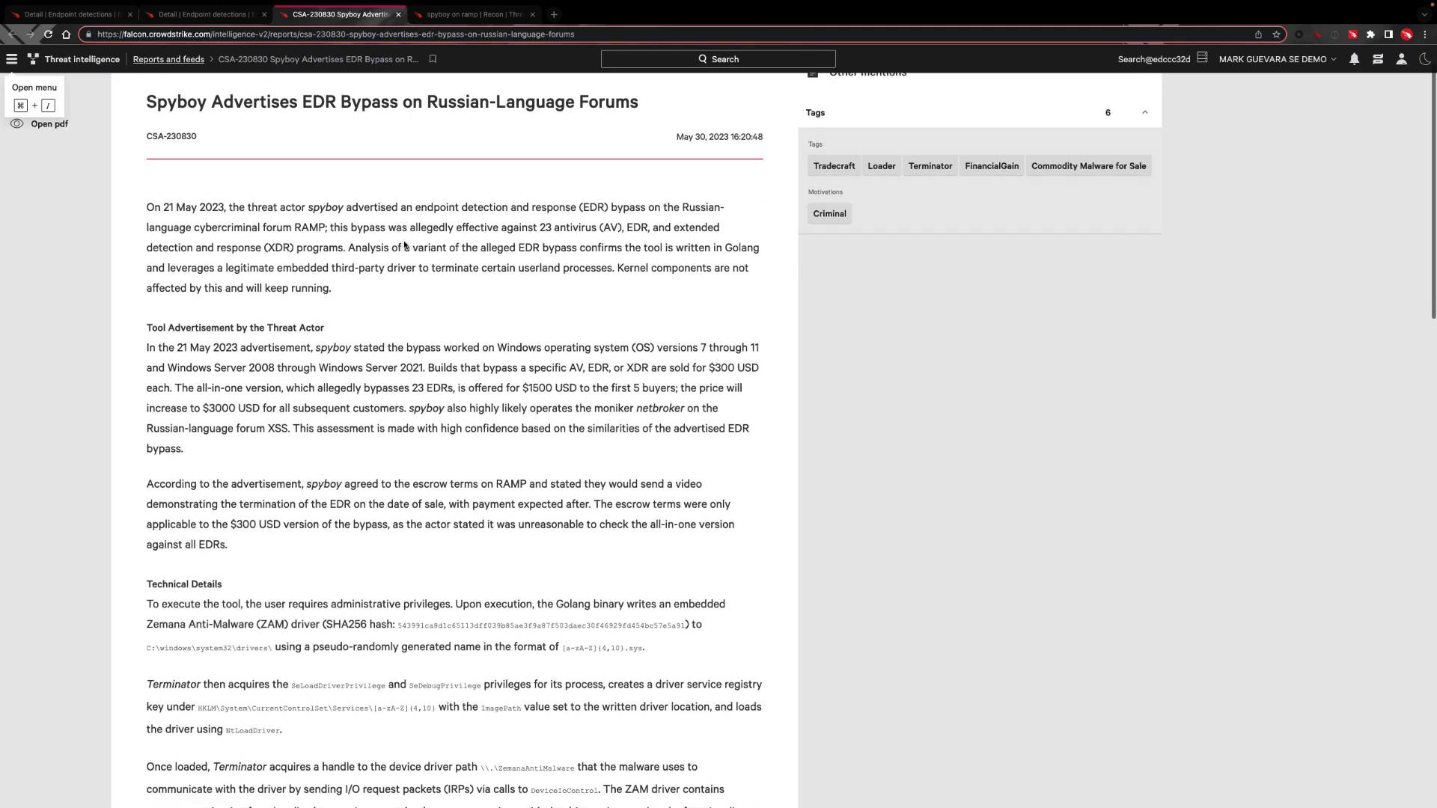
pyautogui.scroll(-5, 404, 245)
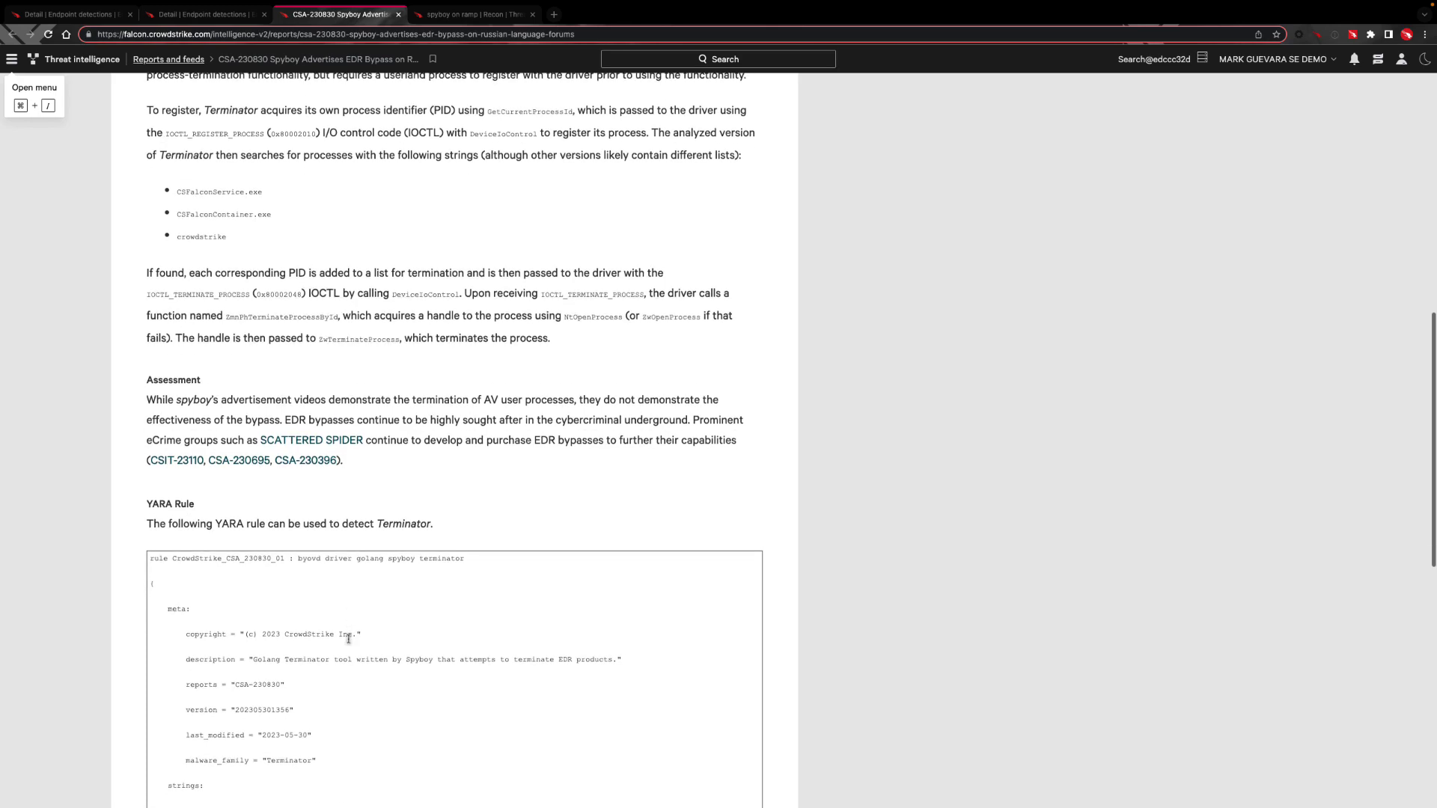
pyautogui.scroll(-5, 349, 641)
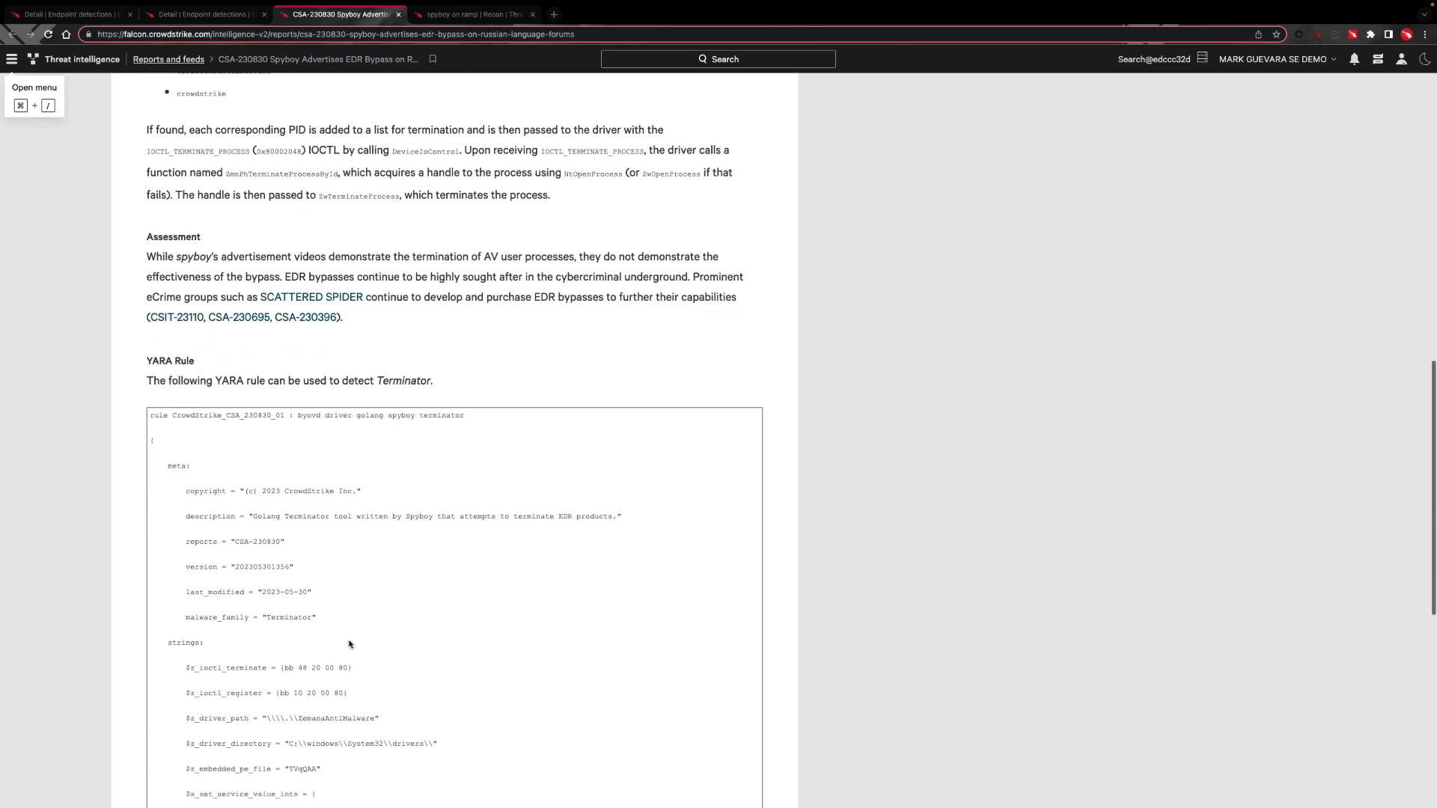
pyautogui.scroll(-3, 348, 643)
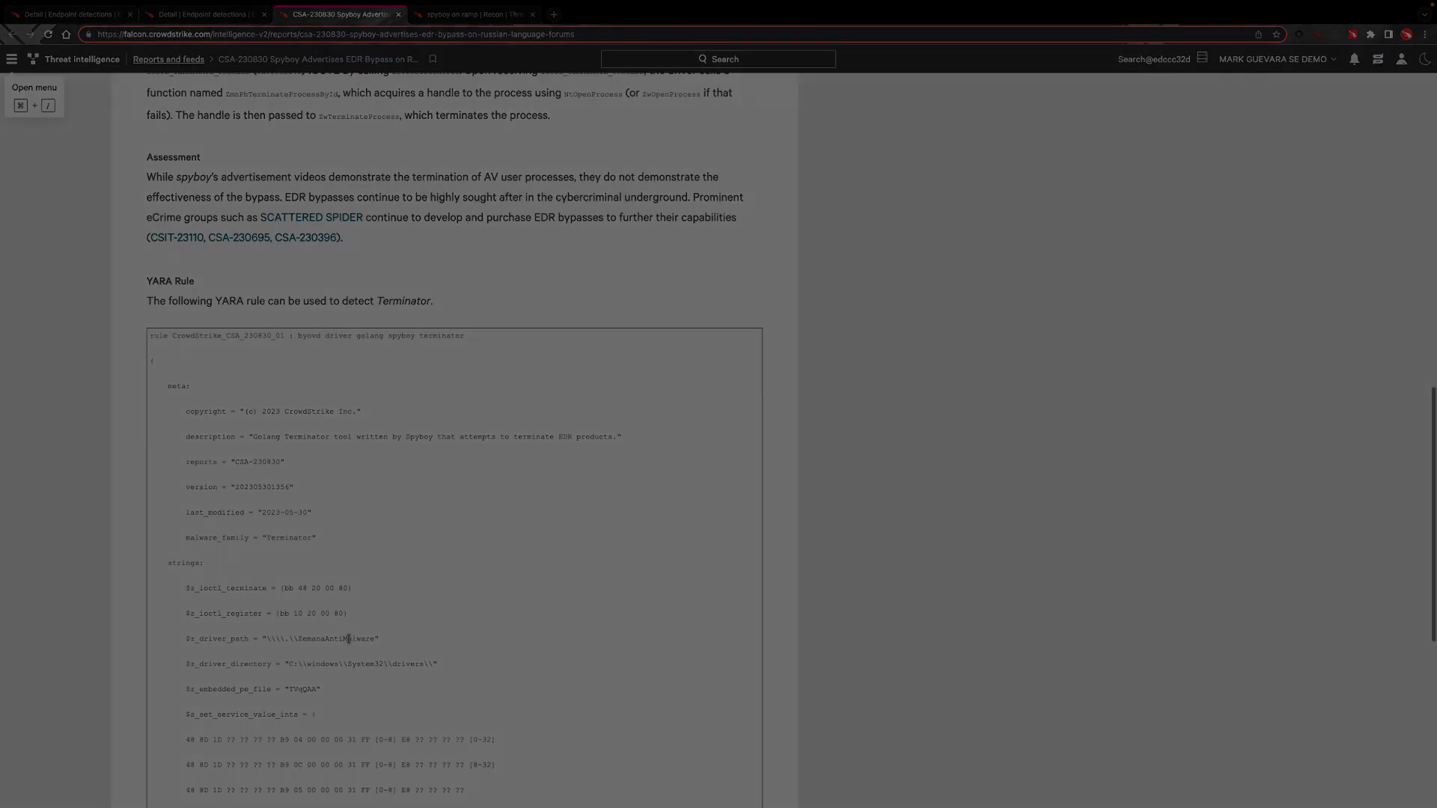